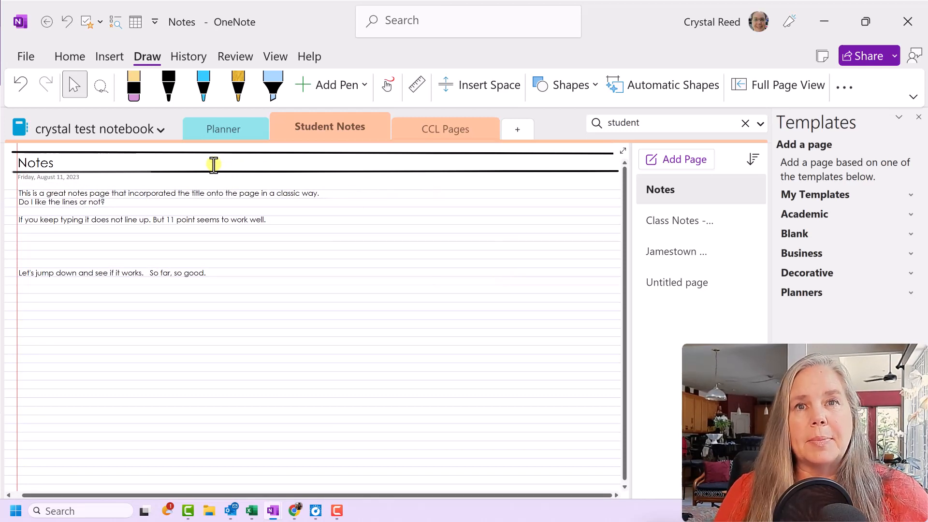
Step: Look through the saved templates in the My Templates category down to Notes- Lined
{"action": "left_click", "coordinate": [789, 197]}
{"action": "scroll", "coordinate": [797, 309], "scroll_direction": "down", "scroll_amount": 3}
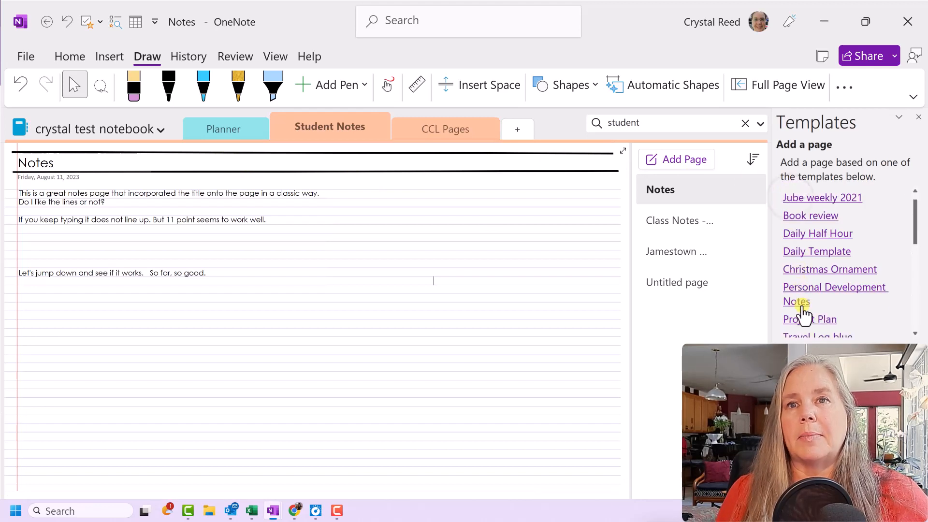
{"action": "scroll", "coordinate": [803, 317], "scroll_direction": "down", "scroll_amount": 6}
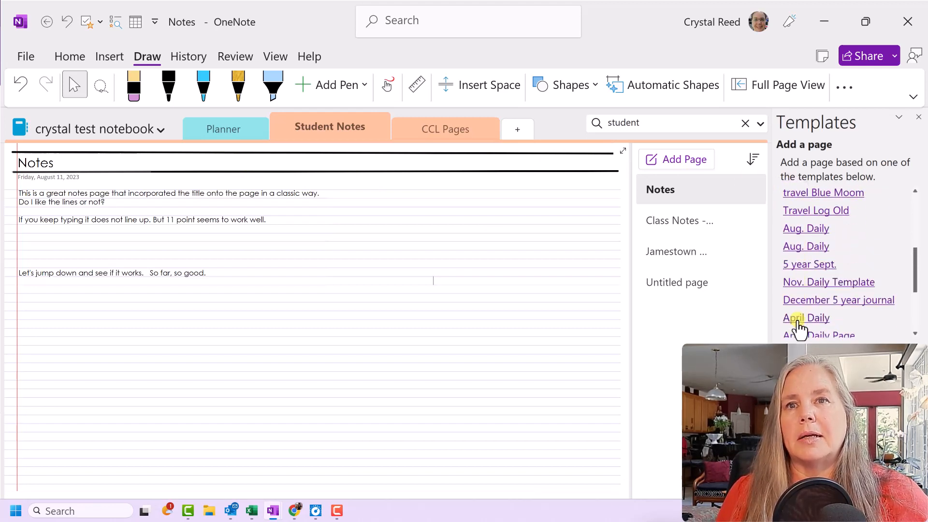
{"action": "scroll", "coordinate": [797, 324], "scroll_direction": "down", "scroll_amount": 1}
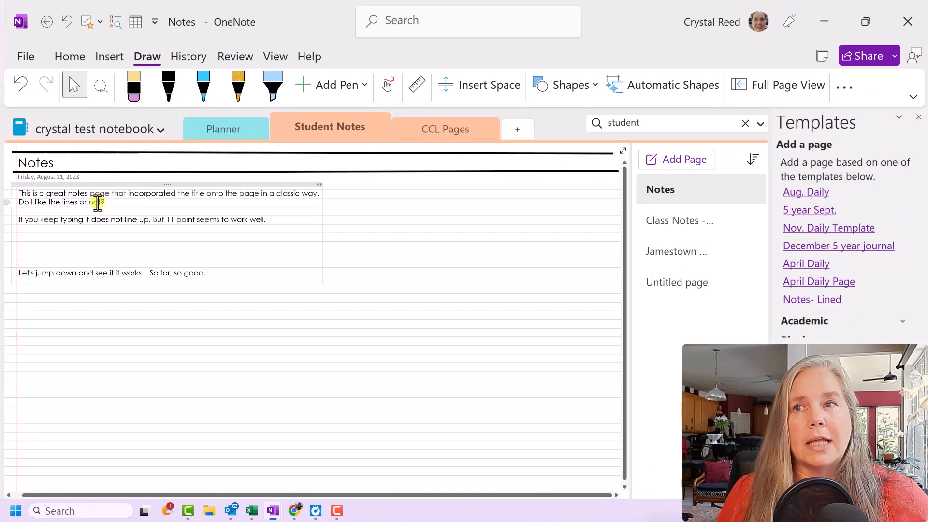
Step: Add a text note reading "Class Name" and "Subject" on two lines below the right end of the page's header lines
{"action": "left_click", "coordinate": [554, 185]}
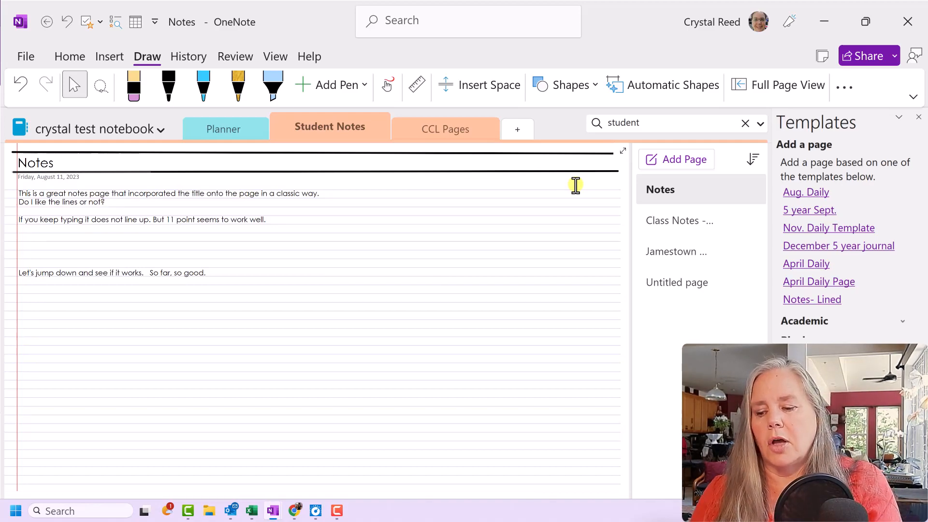
{"action": "type", "text": "Class "}
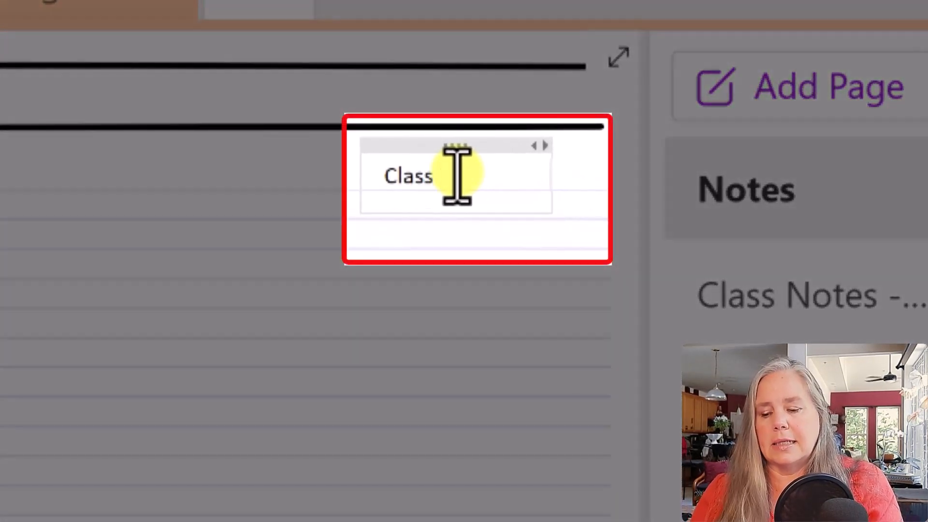
{"action": "type", "text": "Name"}
{"action": "key", "text": "Return"}
{"action": "type", "text": "Subject"}
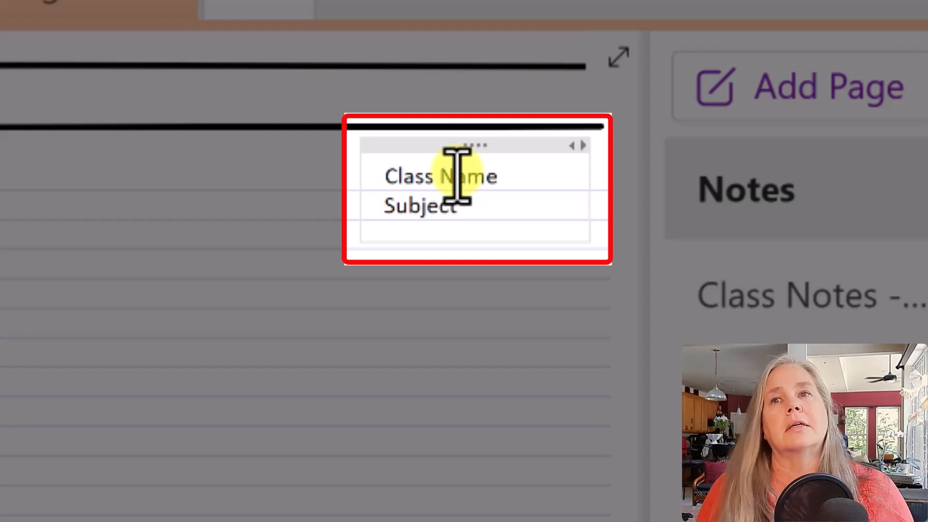
Step: Move the Class Name and Subject note up between the two black header lines at their right end
{"action": "left_click", "coordinate": [474, 150]}
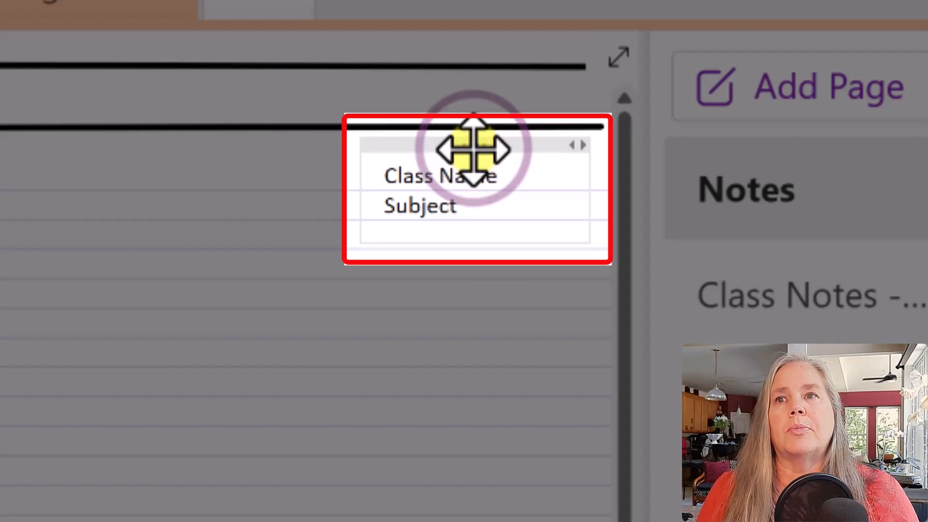
{"action": "left_click_drag", "start_coordinate": [474, 150], "coordinate": [471, 70]}
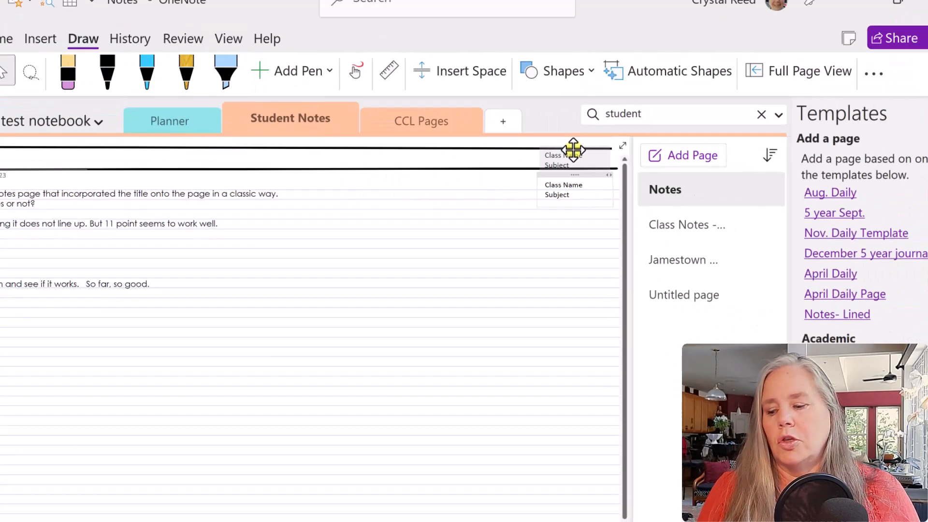
{"action": "left_click_drag", "start_coordinate": [573, 150], "coordinate": [580, 149]}
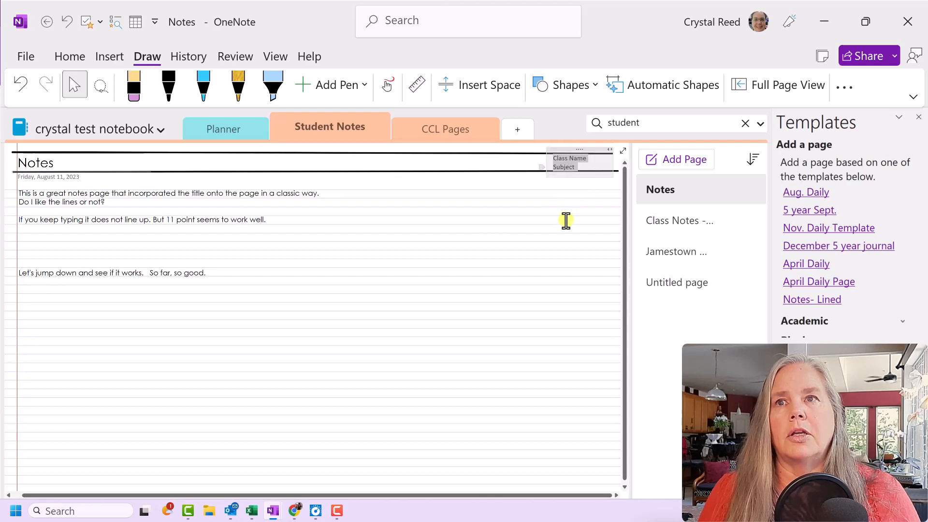
{"action": "left_click", "coordinate": [565, 219]}
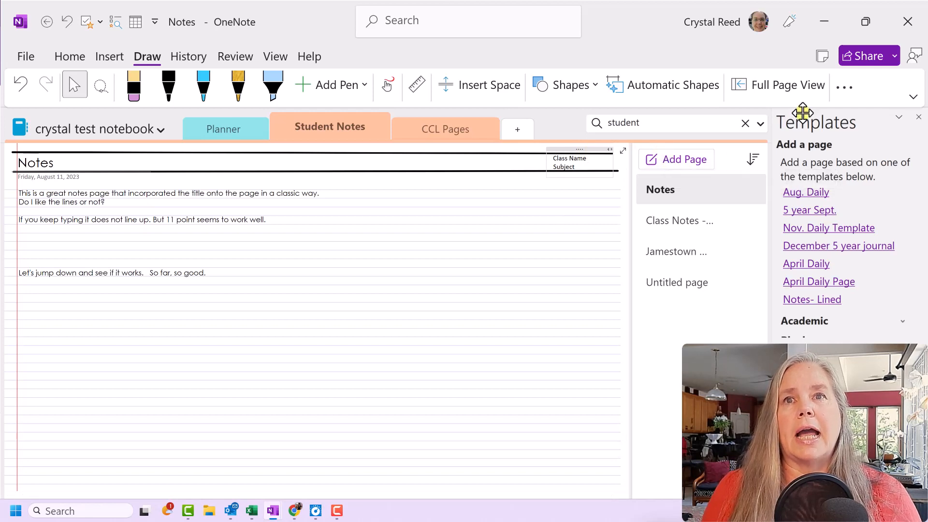
Step: Put away the template list and create a new page from the recently used Notes- Lined page template
{"action": "left_click", "coordinate": [918, 117]}
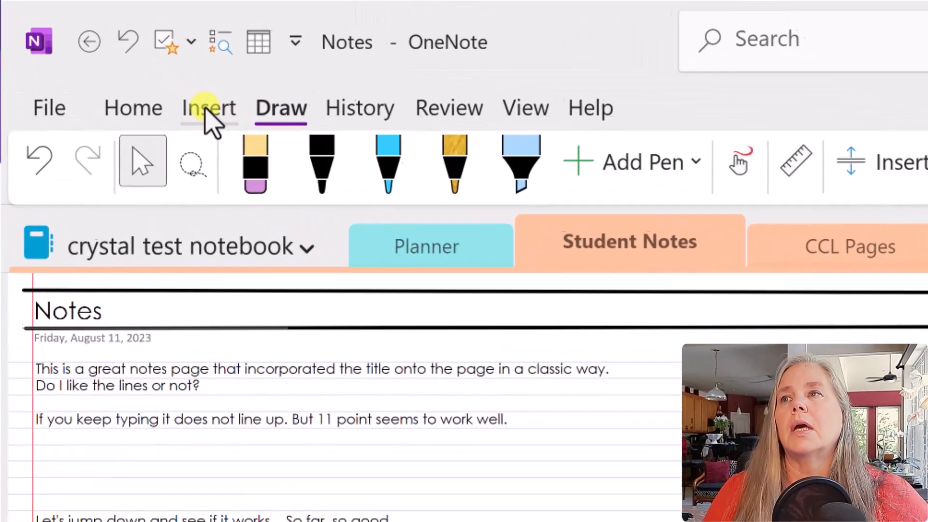
{"action": "left_click", "coordinate": [208, 109]}
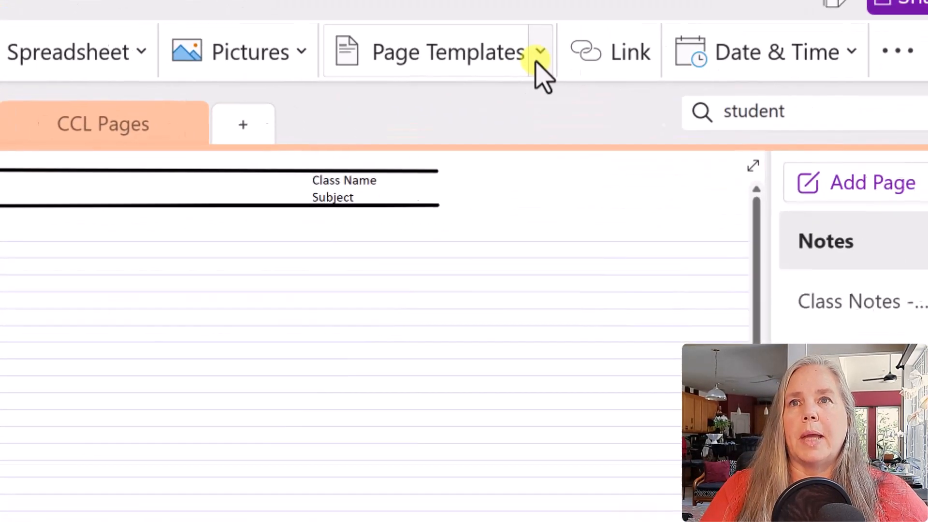
{"action": "left_click", "coordinate": [543, 72]}
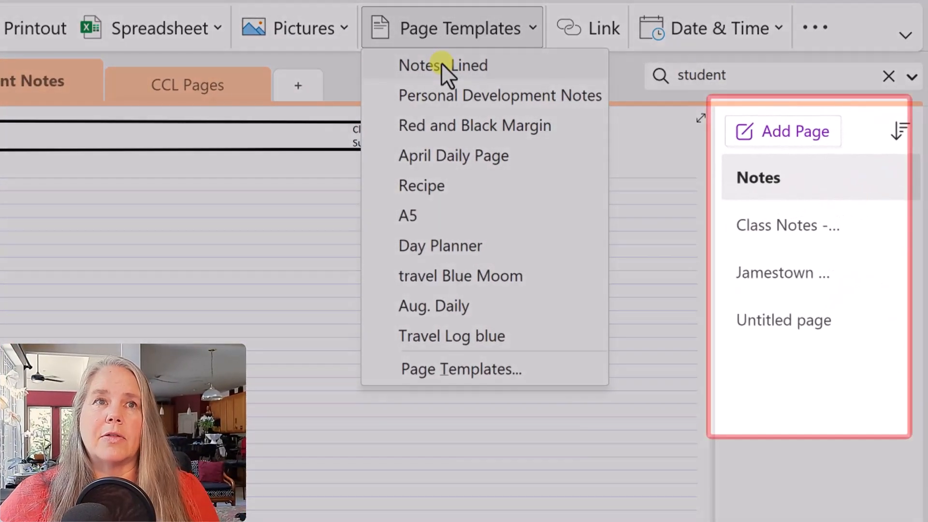
{"action": "left_click", "coordinate": [557, 95]}
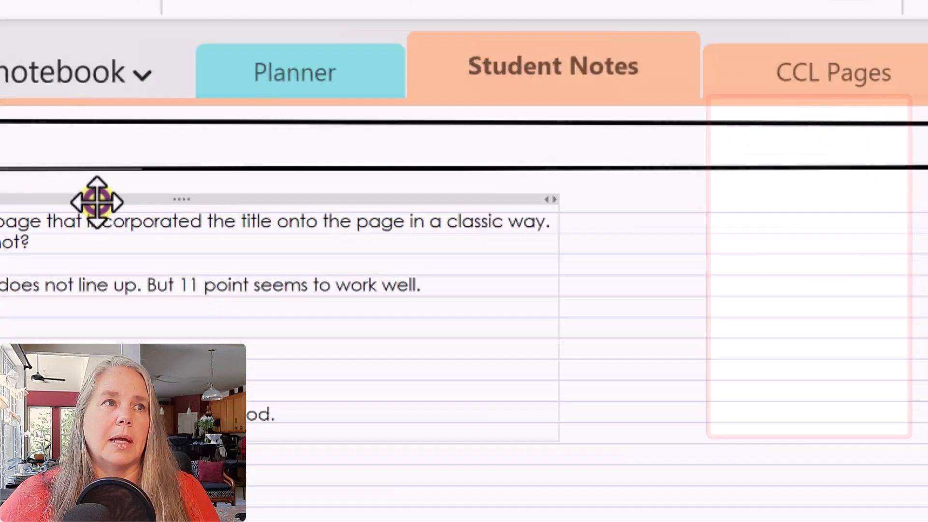
Step: Replace the template's sample body text with four filler lines: "Itnkndsnf", "G ldfjgfgj f", "G" and "Fgfg fgk"
{"action": "left_click", "coordinate": [97, 201]}
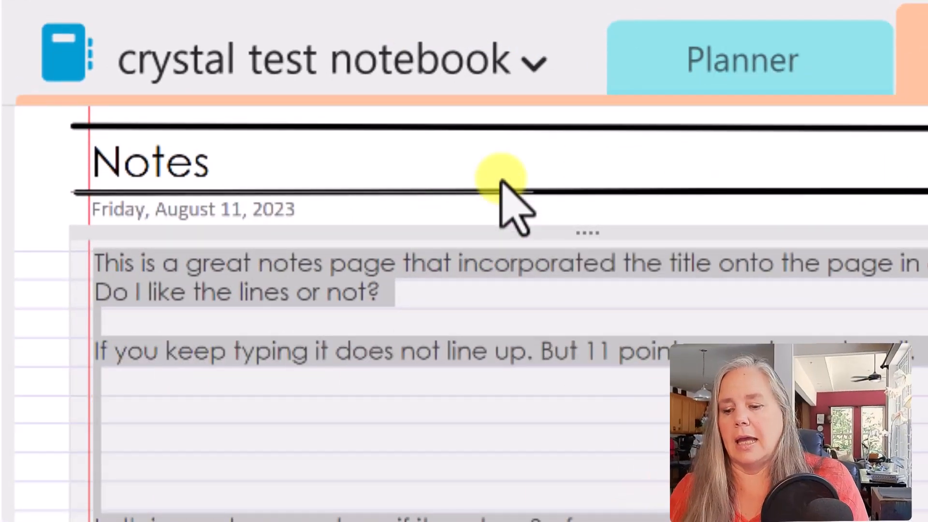
{"action": "type", "text": "Itnkndsnf"}
{"action": "key", "text": "Return"}
{"action": "type", "text": "g ldfjgfaj f"}
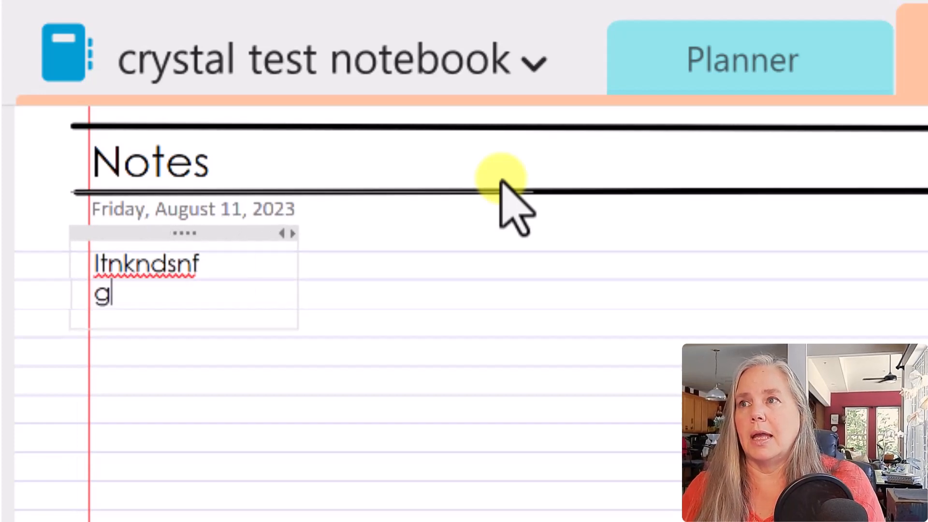
{"action": "key", "text": "Return"}
{"action": "type", "text": "g"}
{"action": "key", "text": "Return"}
{"action": "type", "text": "fgfg fgk"}
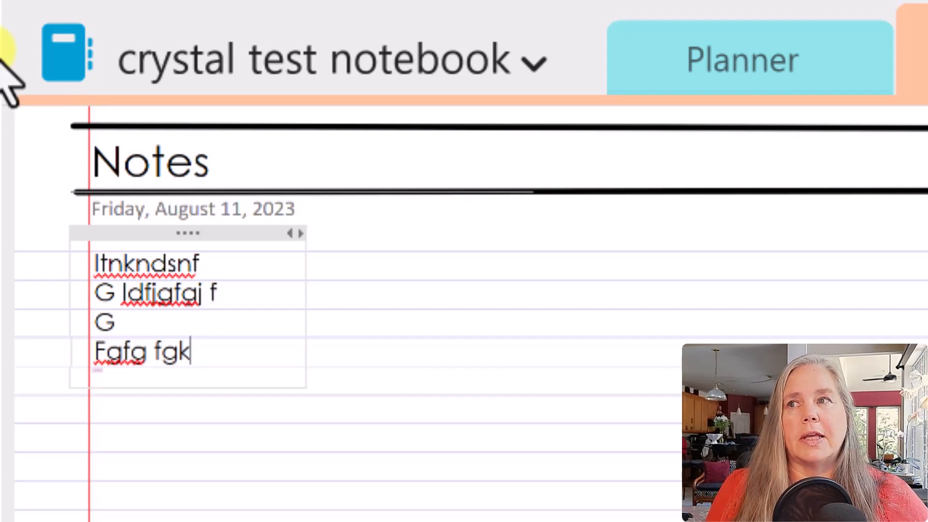
Step: Extend the new page's title to "Notes on Sailing ship improvements"
{"action": "left_click", "coordinate": [215, 154]}
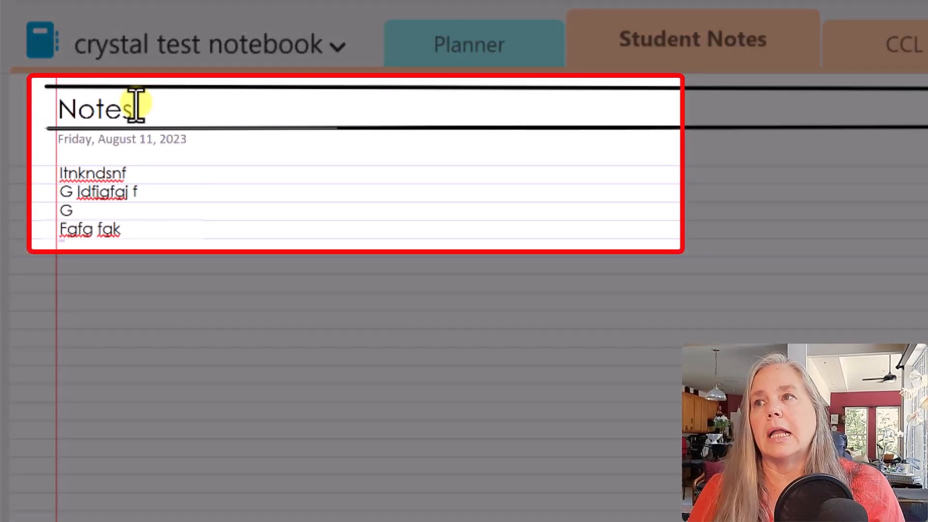
{"action": "type", "text": "on"}
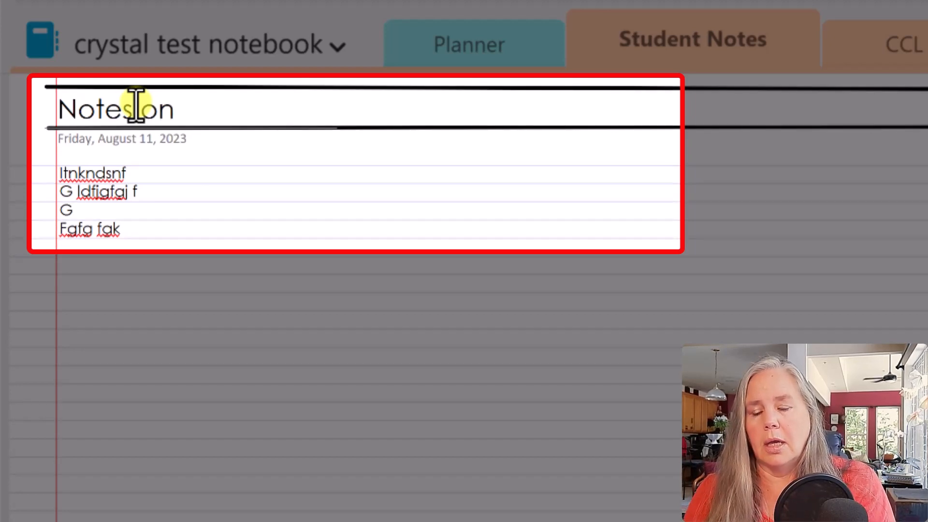
{"action": "type", "text": " Sai"}
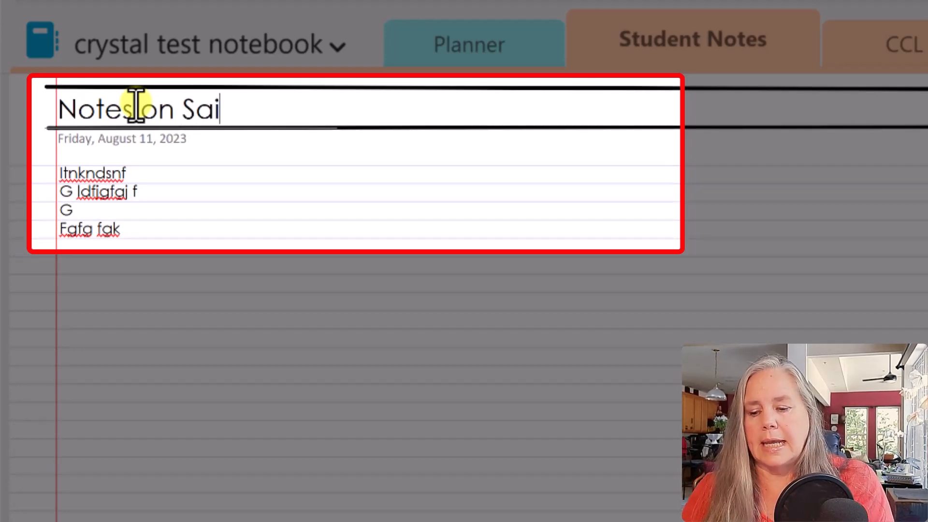
{"action": "type", "text": "ling ship impr"}
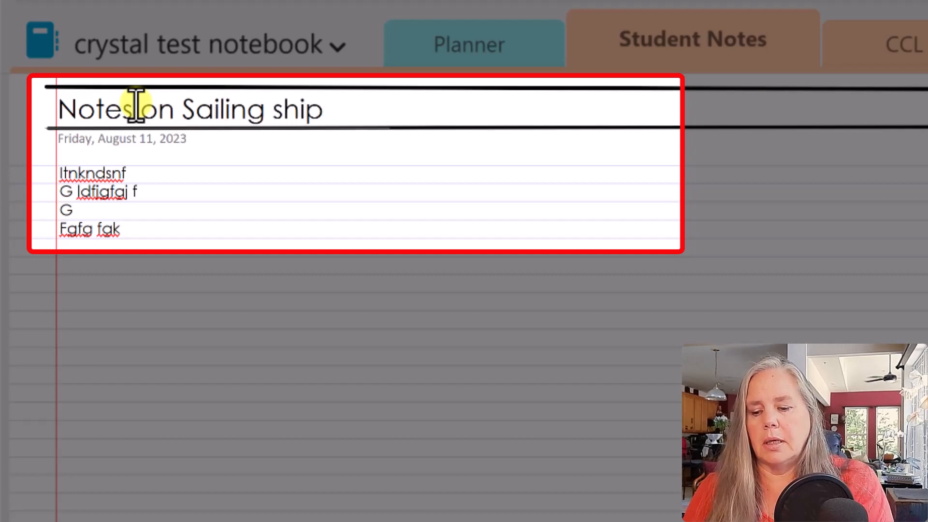
{"action": "type", "text": "ovements"}
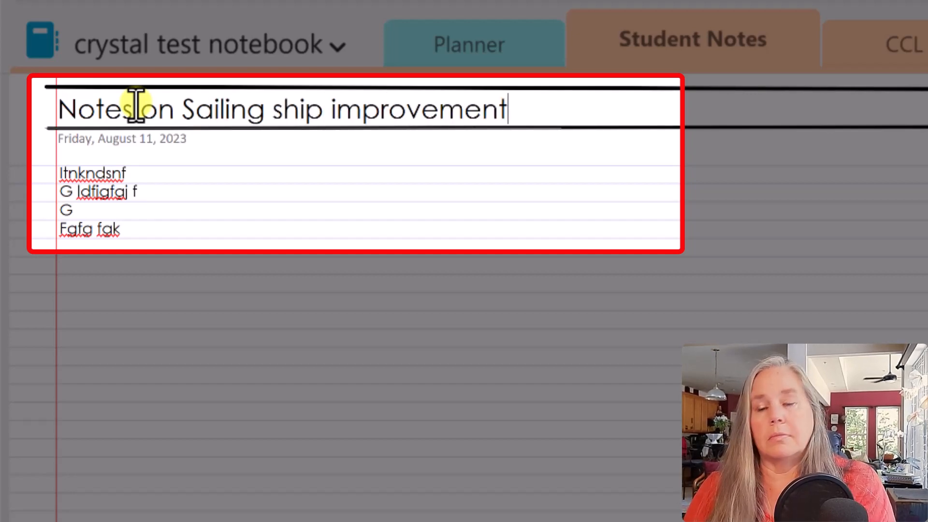
{"action": "key", "text": "Return"}
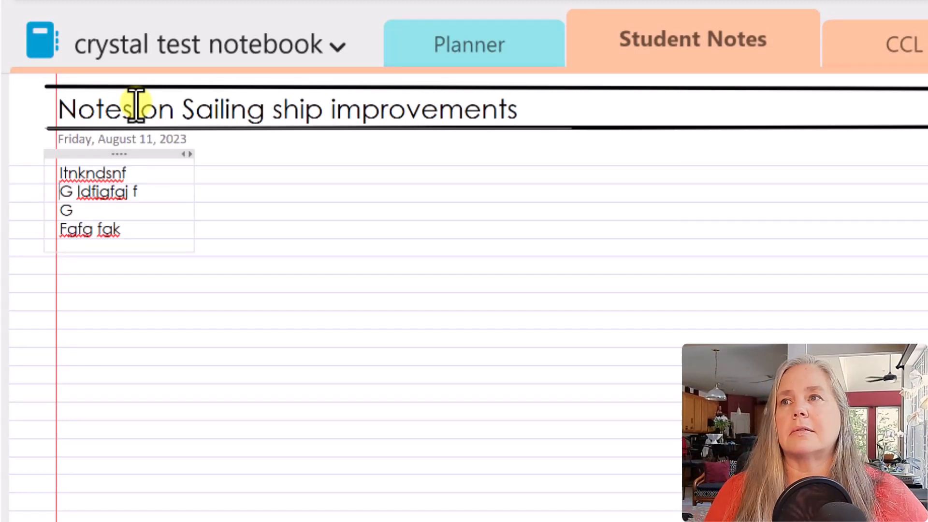
{"action": "left_click", "coordinate": [447, 180]}
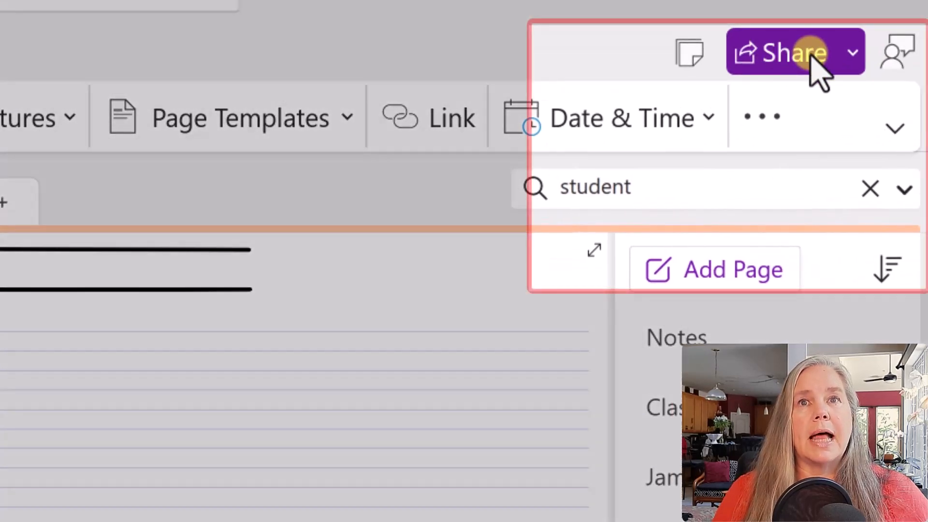
Step: Look at the sharing options for the notebook and page, including Email Copy of Page
{"action": "left_click", "coordinate": [805, 55]}
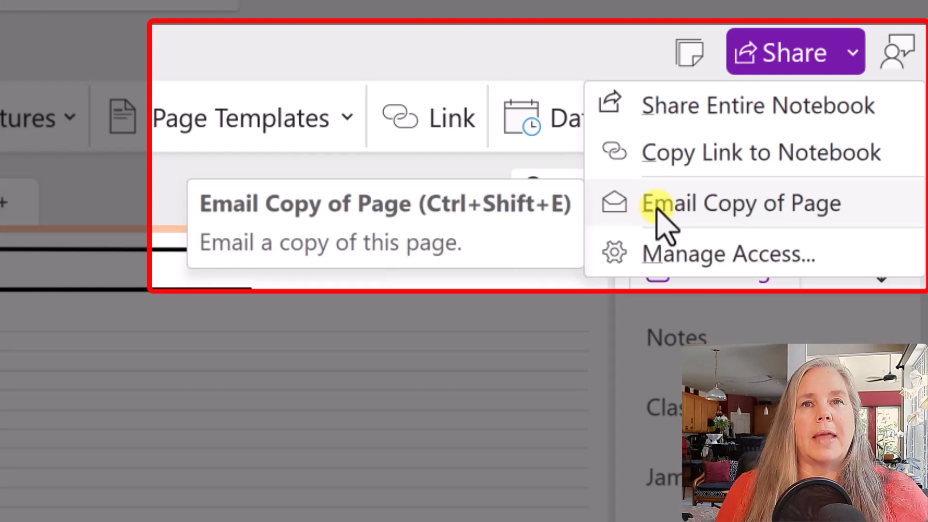
{"action": "left_click", "coordinate": [378, 433]}
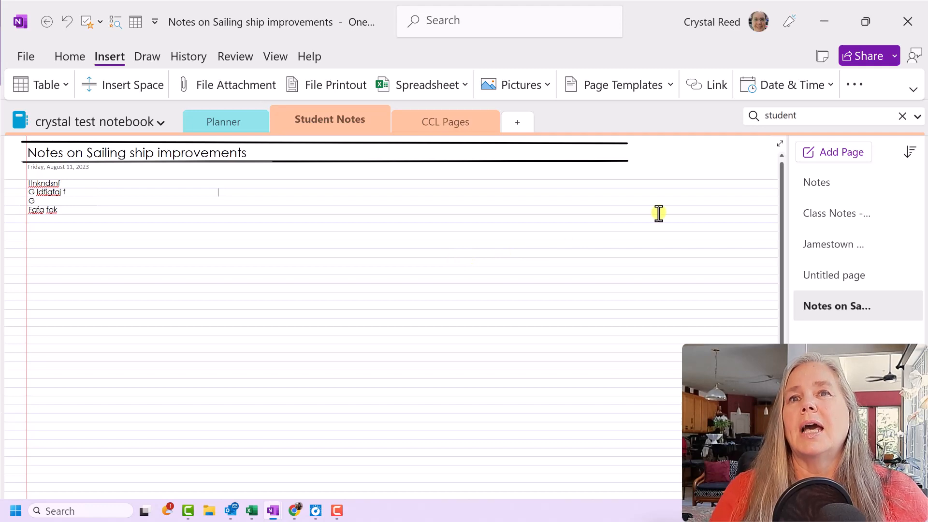
Step: Open the Class Notes - Weathering page and examine its Cornell layout, from the questions column and notes to the summary
{"action": "left_click", "coordinate": [804, 216]}
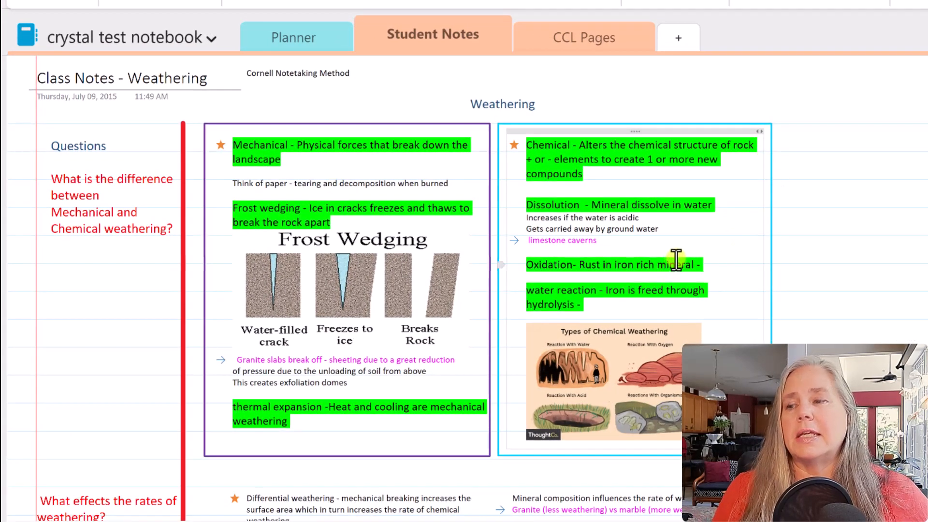
{"action": "scroll", "coordinate": [676, 261], "scroll_direction": "up", "scroll_amount": 2}
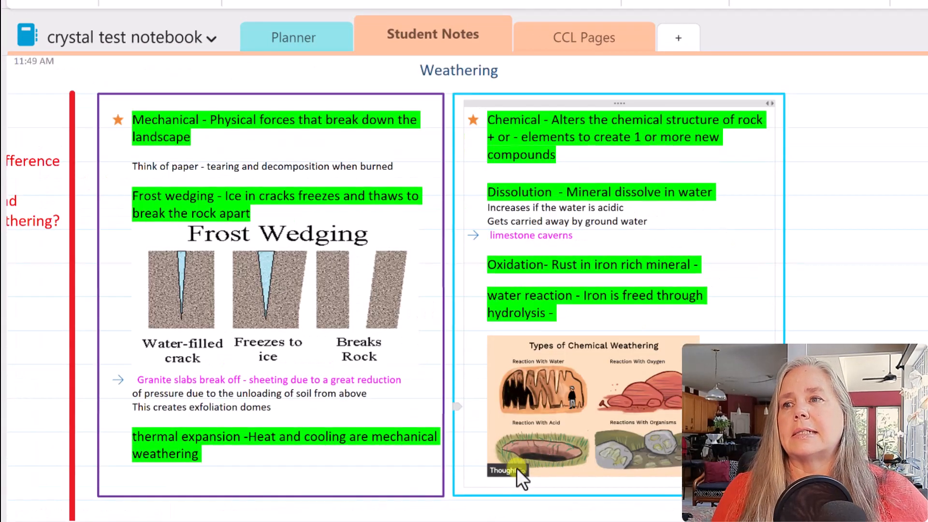
{"action": "left_click_drag", "start_coordinate": [397, 516], "coordinate": [304, 510]}
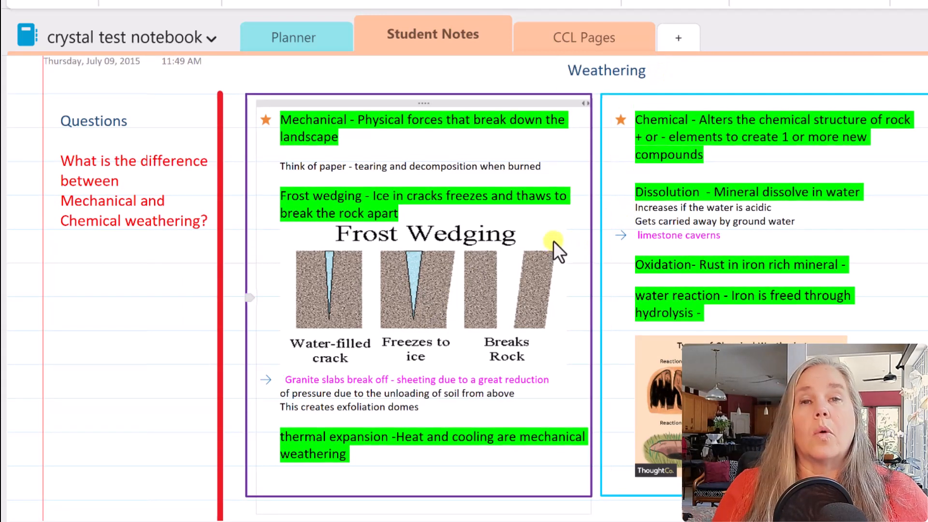
{"action": "scroll", "coordinate": [554, 240], "scroll_direction": "down", "scroll_amount": 1}
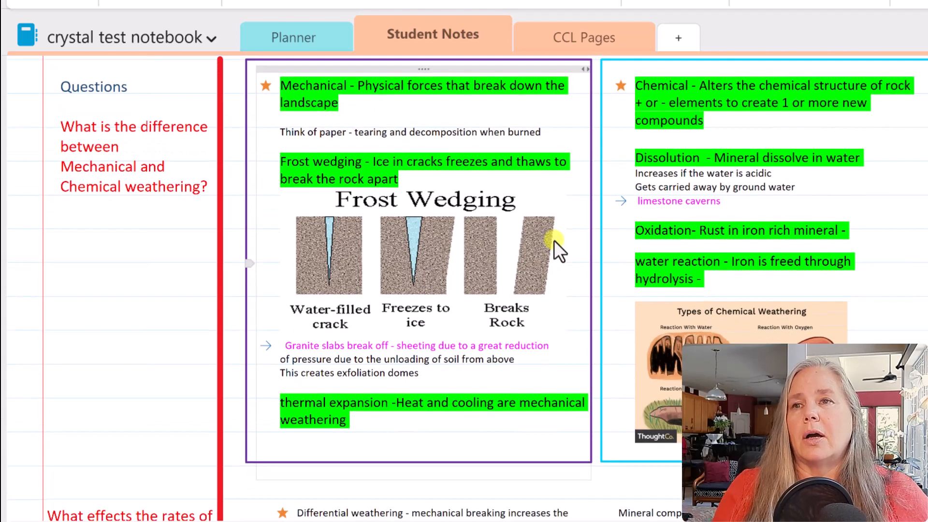
{"action": "scroll", "coordinate": [554, 240], "scroll_direction": "down", "scroll_amount": 3}
{"action": "scroll", "coordinate": [554, 240], "scroll_direction": "down", "scroll_amount": 2}
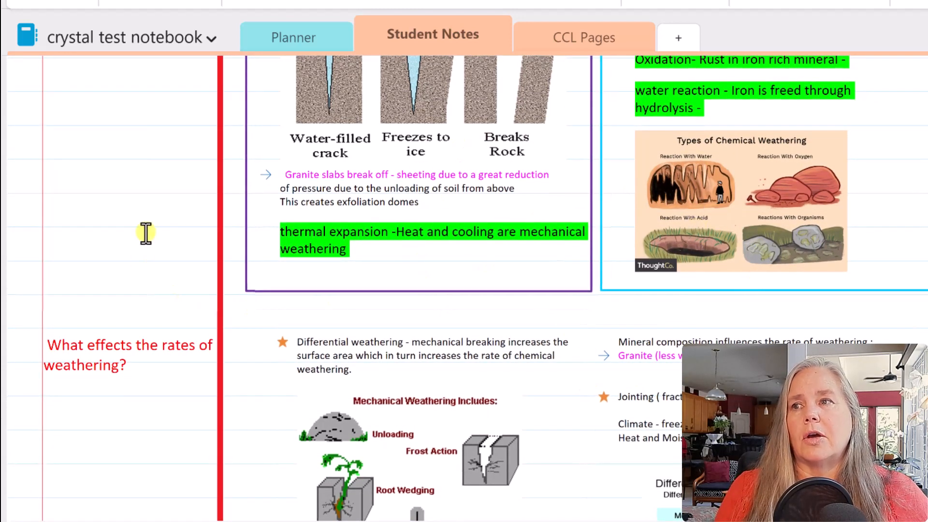
{"action": "scroll", "coordinate": [140, 212], "scroll_direction": "up", "scroll_amount": 5}
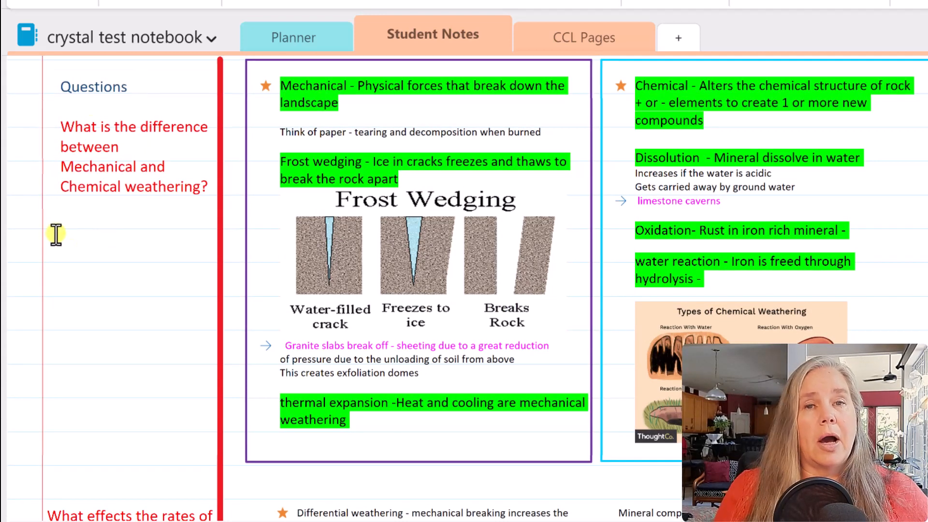
{"action": "scroll", "coordinate": [56, 234], "scroll_direction": "down", "scroll_amount": 10}
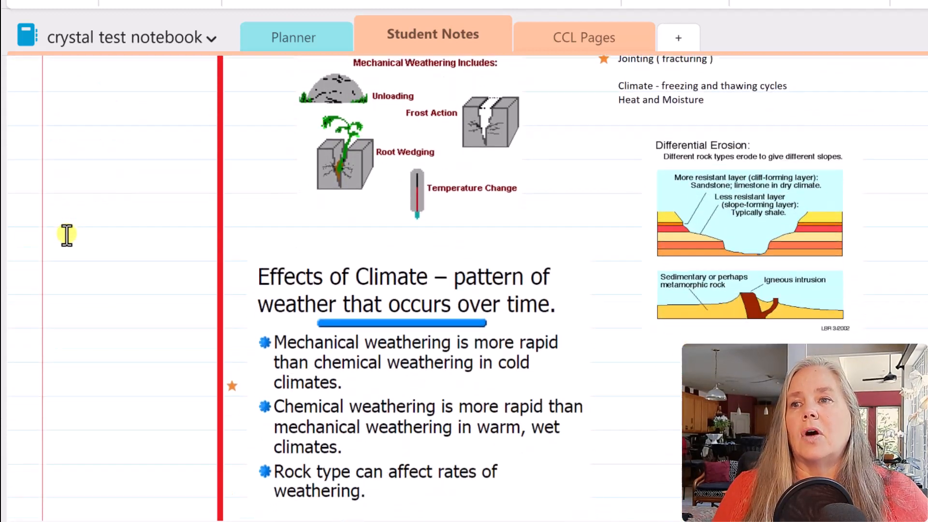
{"action": "scroll", "coordinate": [67, 235], "scroll_direction": "down", "scroll_amount": 7}
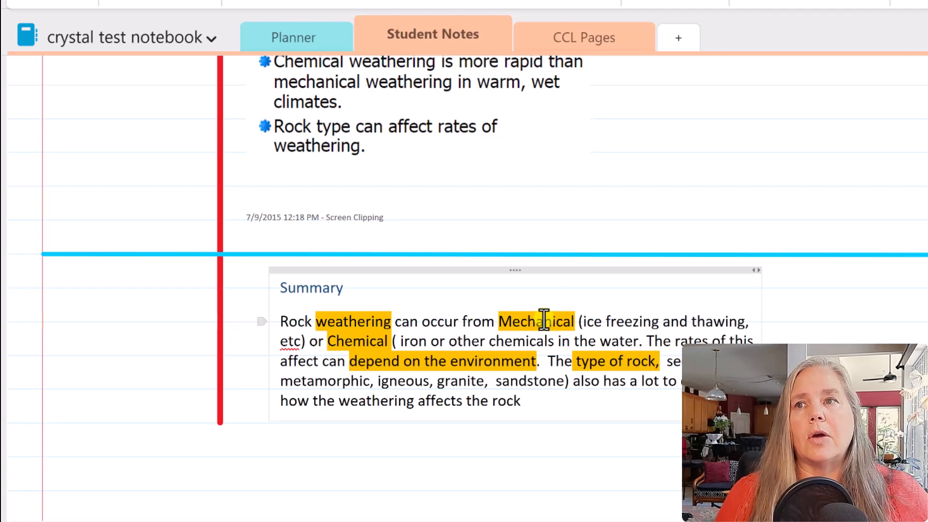
{"action": "scroll", "coordinate": [573, 153], "scroll_direction": "up", "scroll_amount": 5}
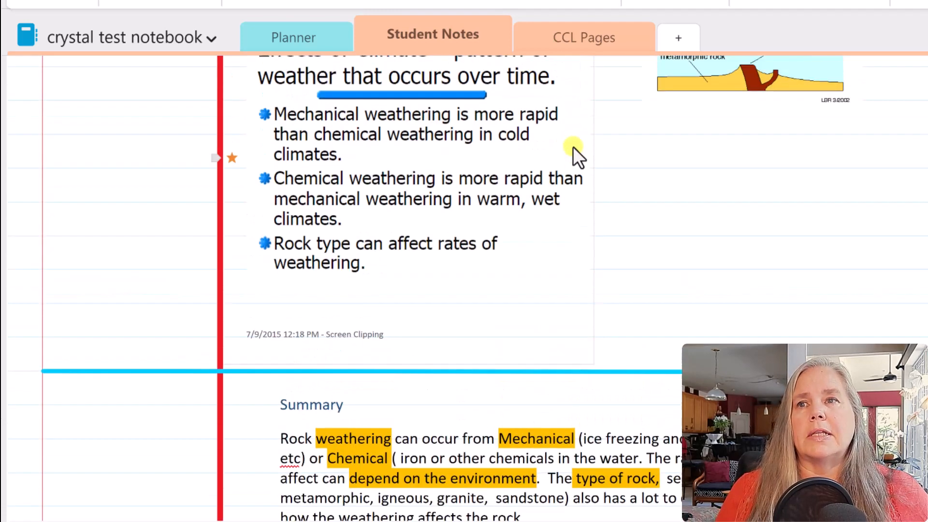
Step: Review the Weathering page again, comparing the questions column with the notes, climate effects clipping and summary
{"action": "scroll", "coordinate": [575, 154], "scroll_direction": "up", "scroll_amount": 4}
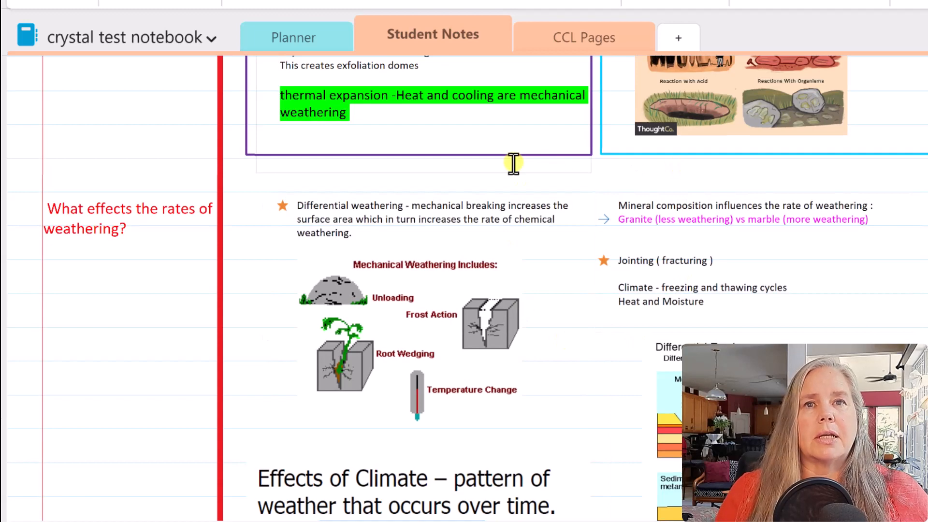
{"action": "scroll", "coordinate": [512, 167], "scroll_direction": "up", "scroll_amount": 6}
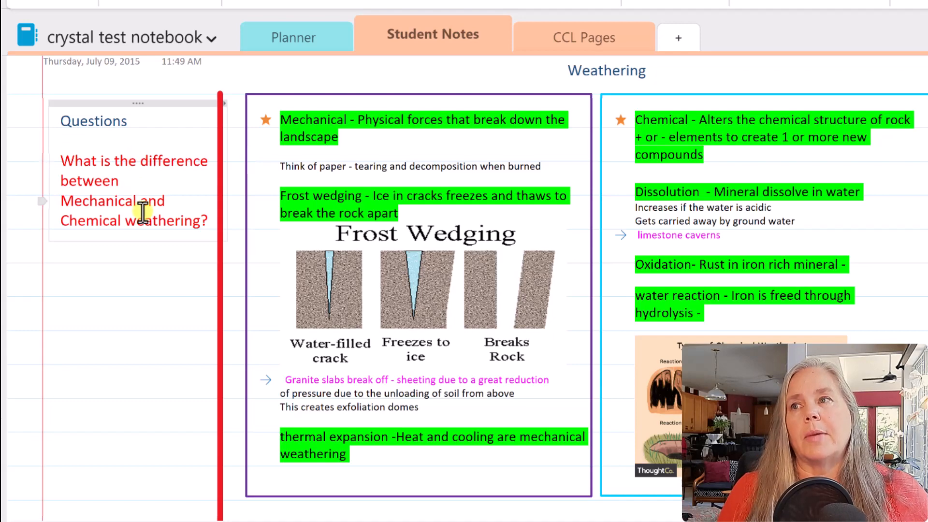
{"action": "scroll", "coordinate": [143, 211], "scroll_direction": "down", "scroll_amount": 5}
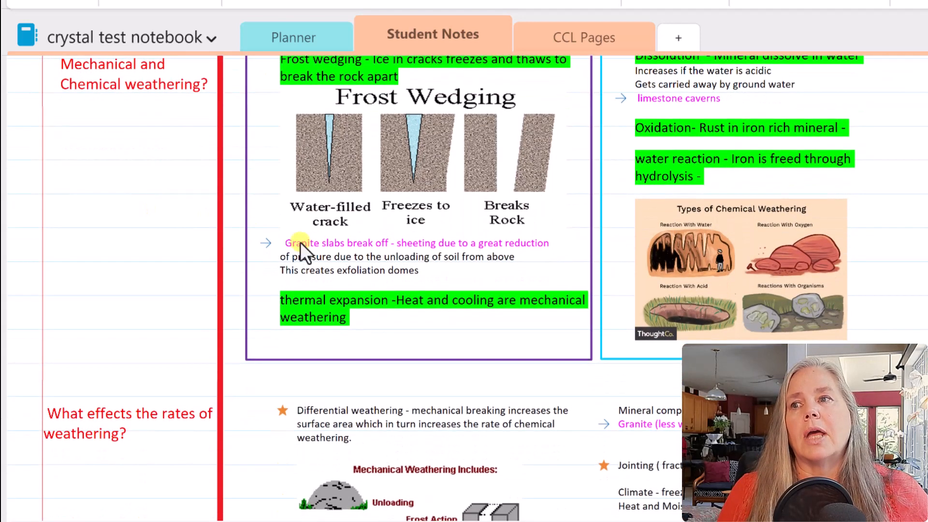
{"action": "scroll", "coordinate": [356, 289], "scroll_direction": "down", "scroll_amount": 5}
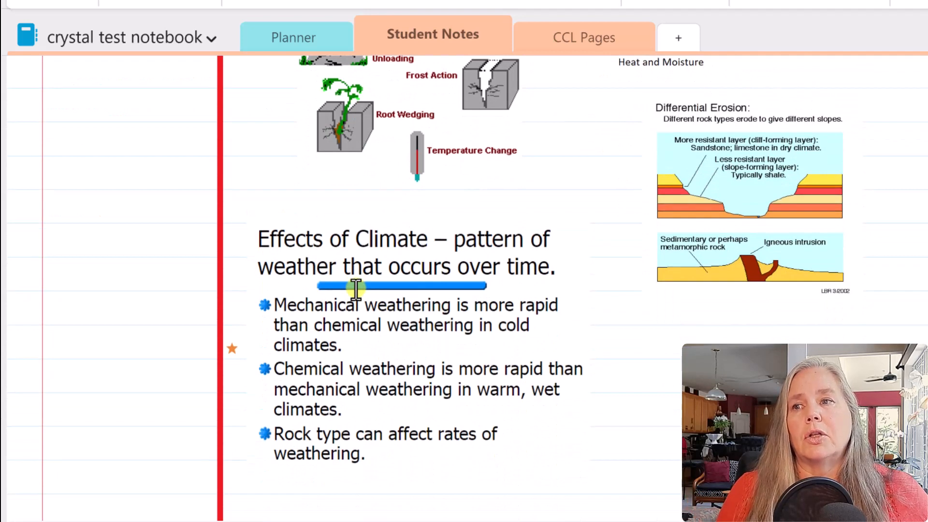
{"action": "scroll", "coordinate": [356, 289], "scroll_direction": "down", "scroll_amount": 3}
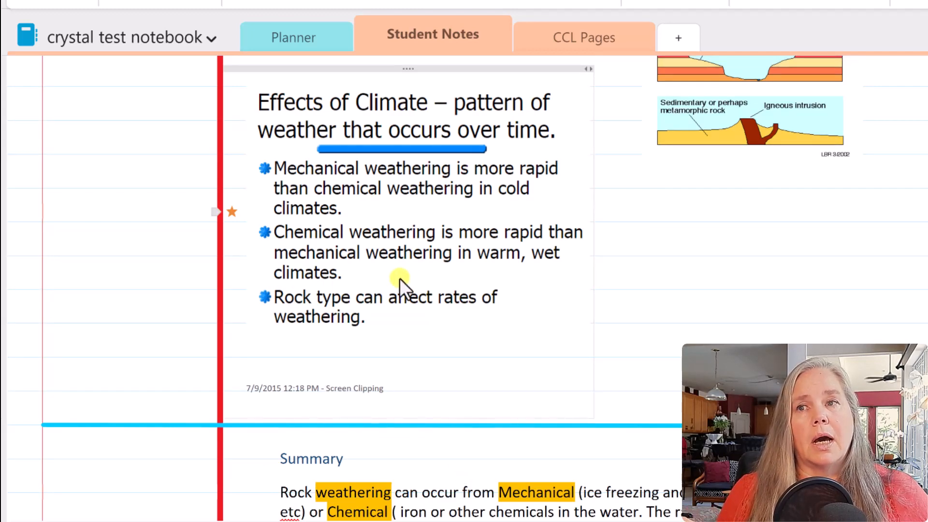
{"action": "scroll", "coordinate": [401, 278], "scroll_direction": "up", "scroll_amount": 5}
{"action": "scroll", "coordinate": [401, 278], "scroll_direction": "up", "scroll_amount": 15}
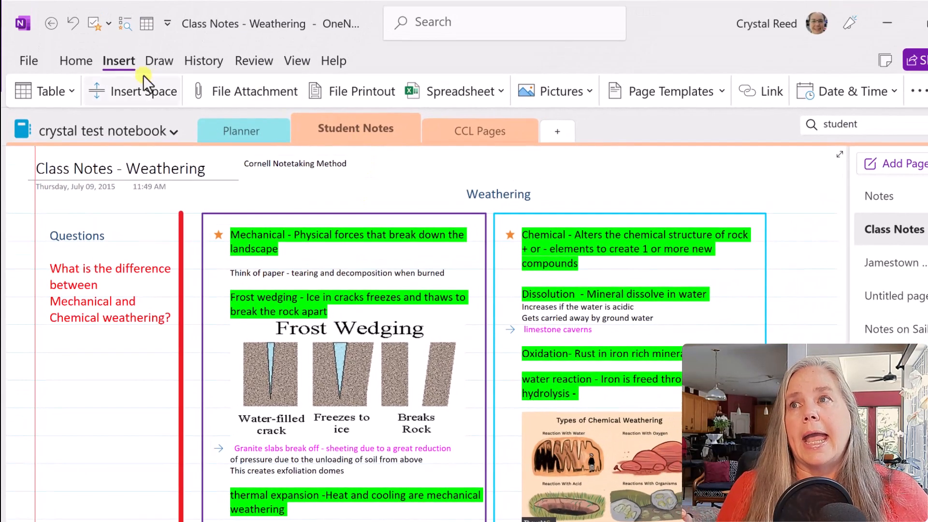
Step: Browse the list of note tags, including Important, Remember for later and Definition
{"action": "left_click", "coordinate": [76, 58]}
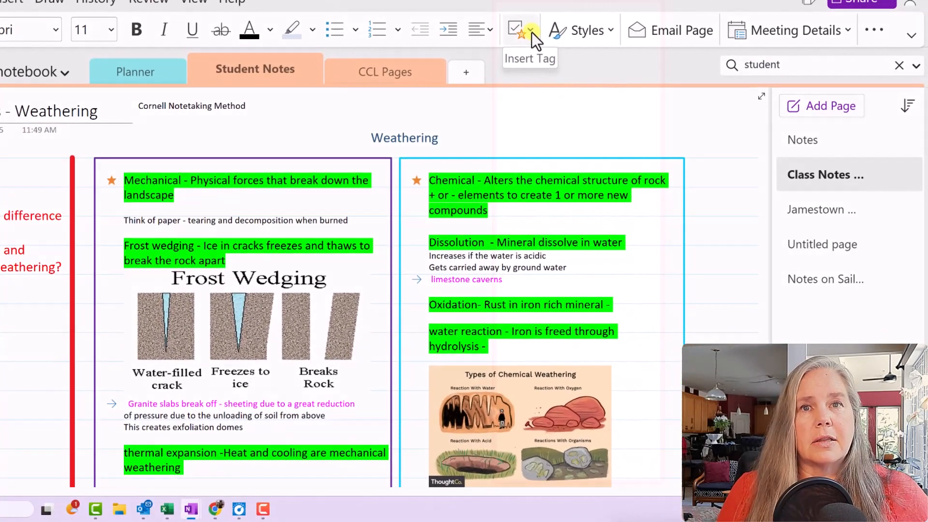
{"action": "left_click", "coordinate": [532, 33]}
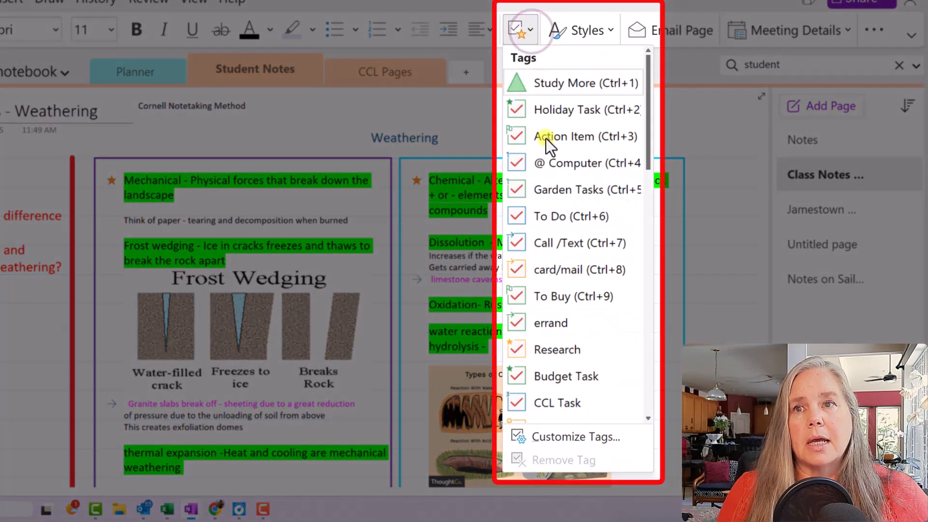
{"action": "scroll", "coordinate": [558, 235], "scroll_direction": "down", "scroll_amount": 6}
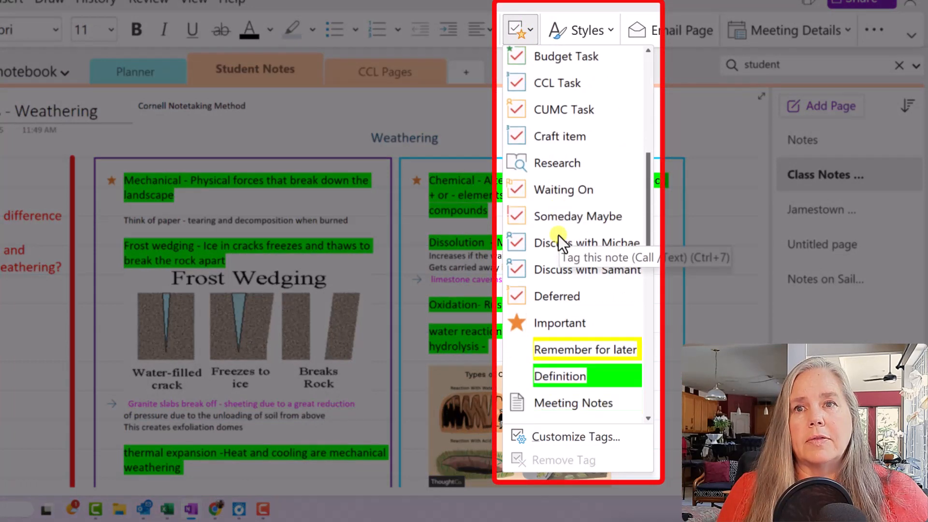
{"action": "scroll", "coordinate": [558, 235], "scroll_direction": "down", "scroll_amount": 5}
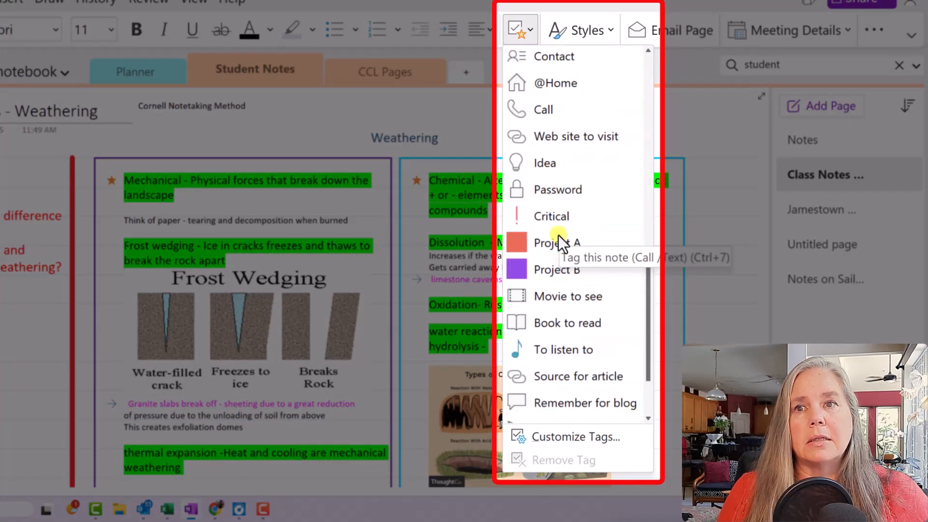
{"action": "scroll", "coordinate": [558, 235], "scroll_direction": "down", "scroll_amount": 2}
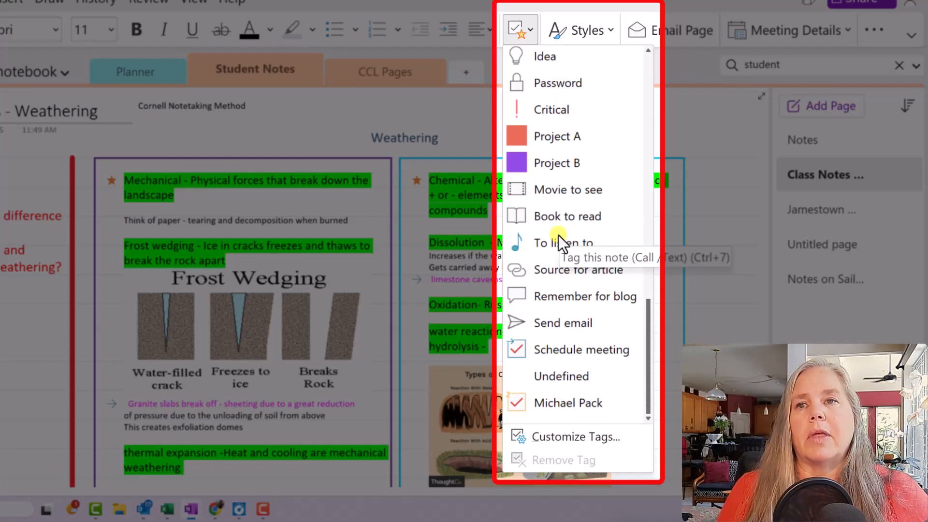
{"action": "scroll", "coordinate": [559, 235], "scroll_direction": "up", "scroll_amount": 8}
{"action": "scroll", "coordinate": [558, 235], "scroll_direction": "up", "scroll_amount": 1}
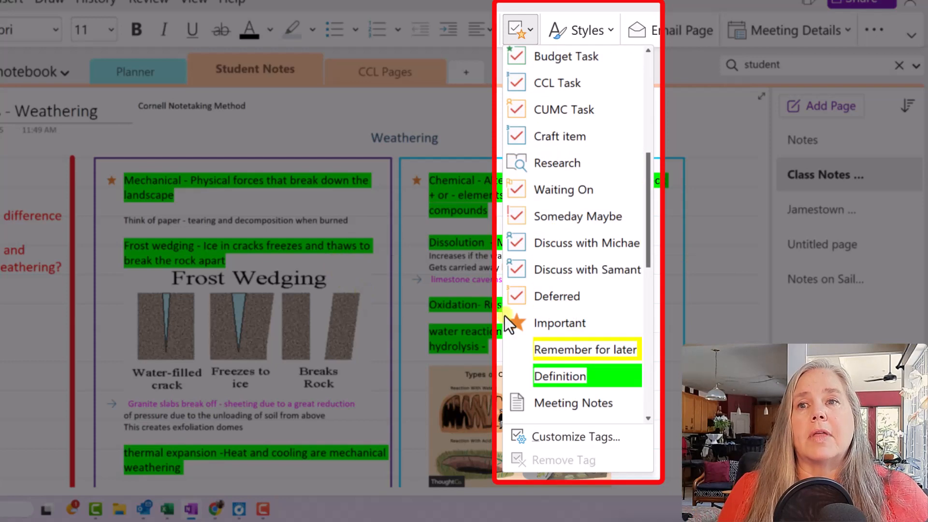
{"action": "left_click_drag", "start_coordinate": [647, 247], "coordinate": [639, 326]}
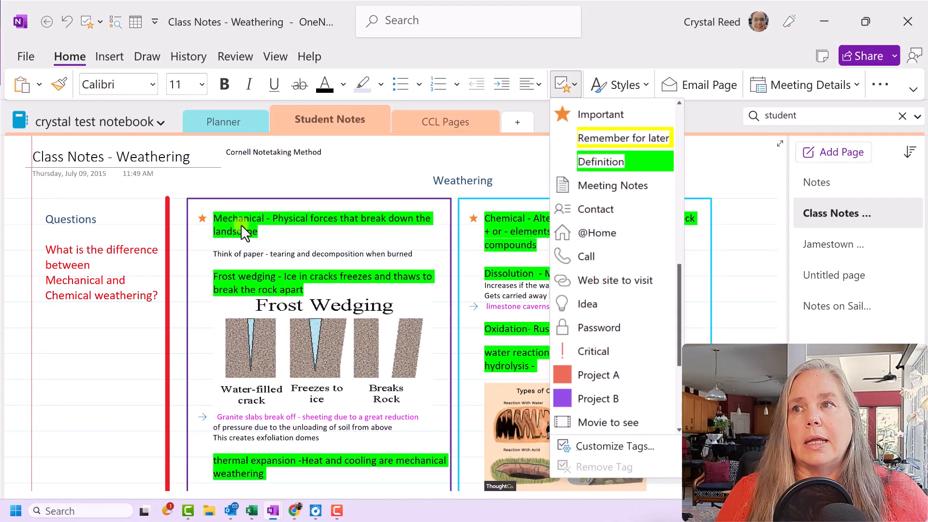
{"action": "left_click", "coordinate": [505, 173]}
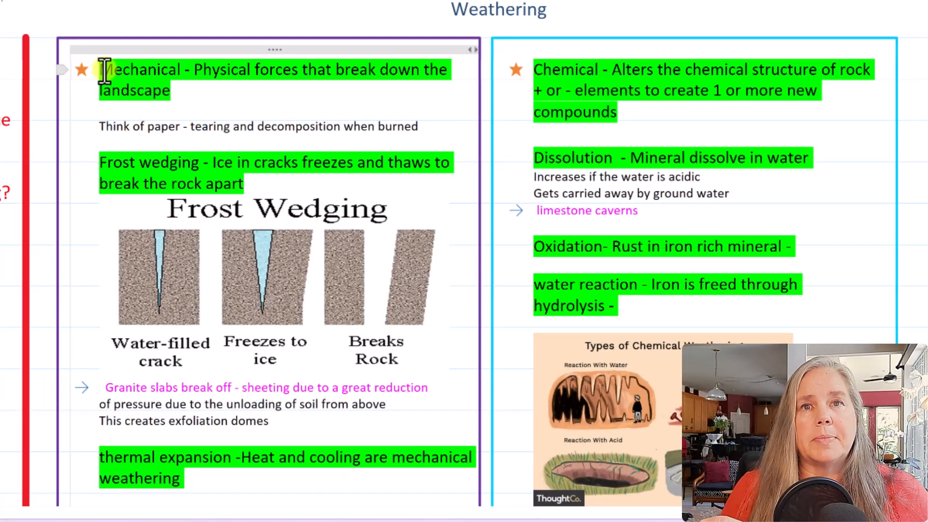
Step: Take the Definition tag off the Mechanical weathering definition
{"action": "left_click_drag", "start_coordinate": [104, 70], "coordinate": [170, 92]}
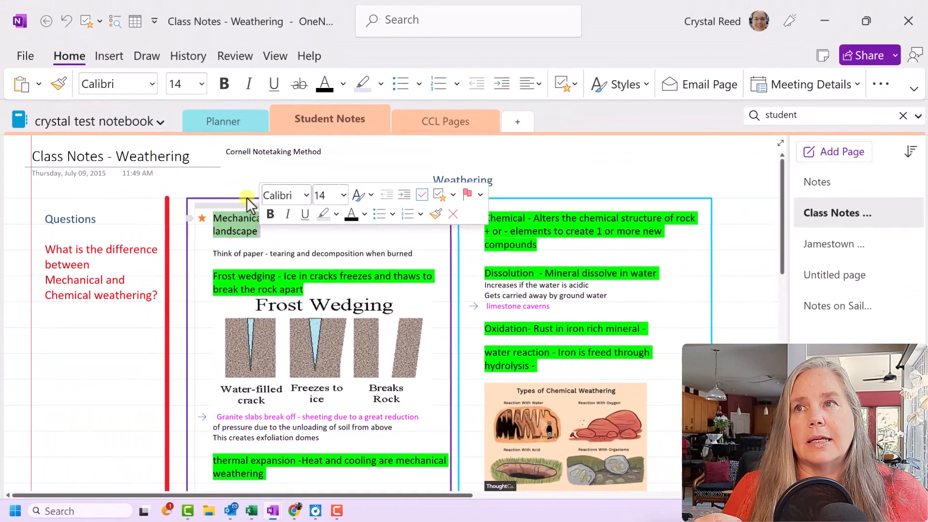
{"action": "left_click", "coordinate": [580, 87]}
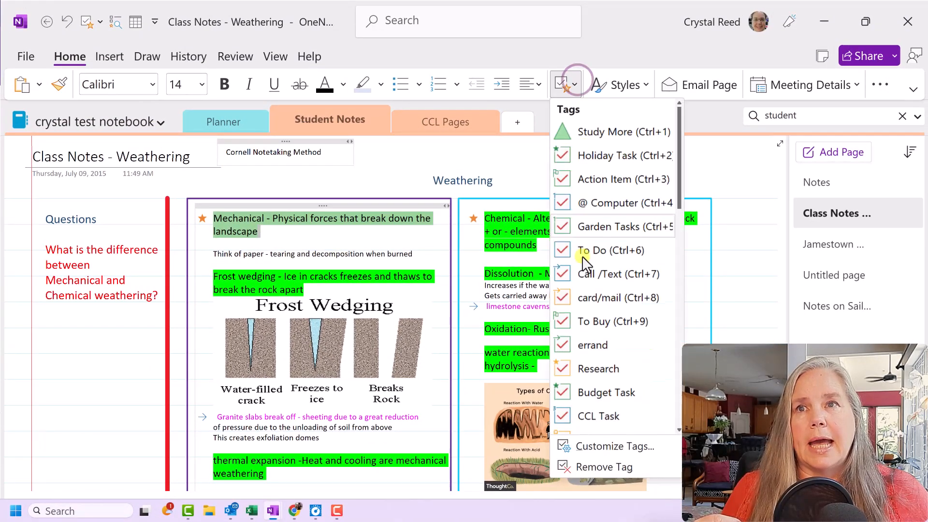
{"action": "scroll", "coordinate": [587, 280], "scroll_direction": "down", "scroll_amount": 3}
{"action": "scroll", "coordinate": [583, 293], "scroll_direction": "down", "scroll_amount": 2}
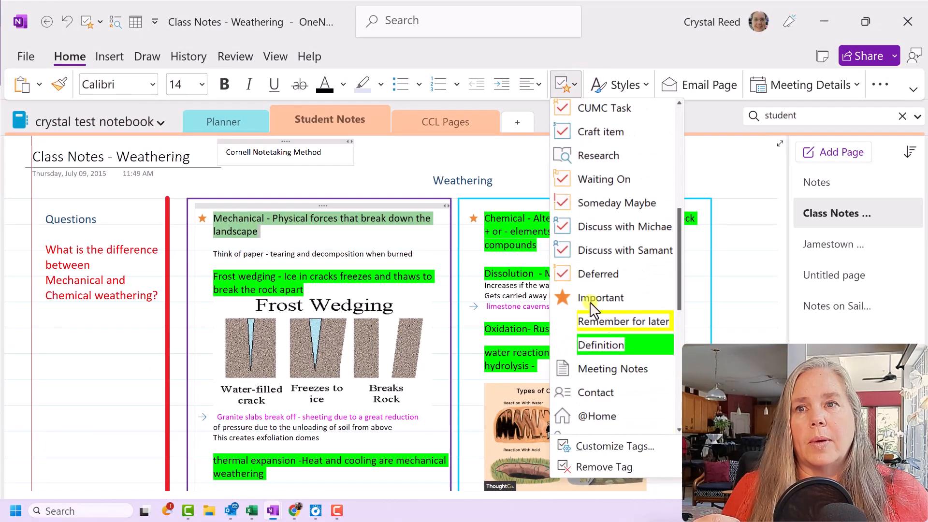
{"action": "left_click", "coordinate": [628, 344]}
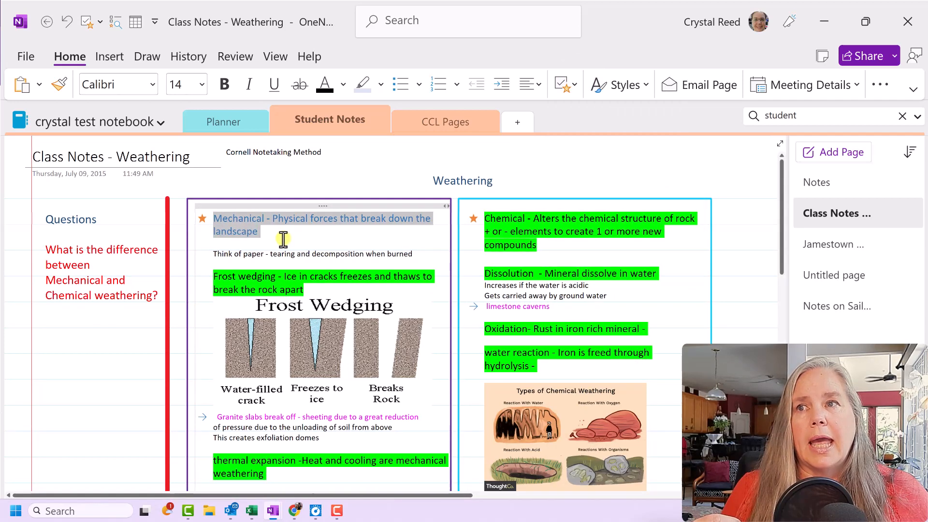
Step: Reapply the Definition tag to the Mechanical weathering definition
{"action": "left_click", "coordinate": [575, 85]}
{"action": "scroll", "coordinate": [575, 332], "scroll_direction": "down", "scroll_amount": 5}
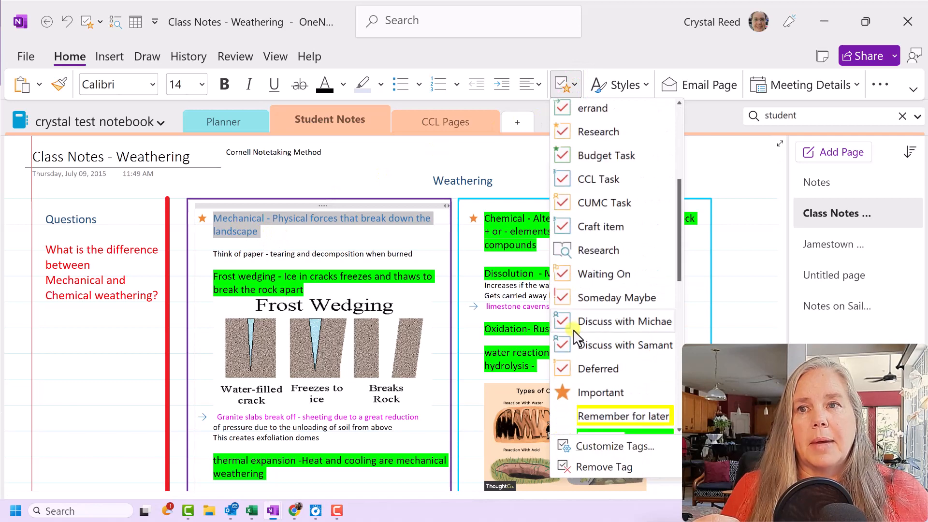
{"action": "left_click", "coordinate": [608, 342]}
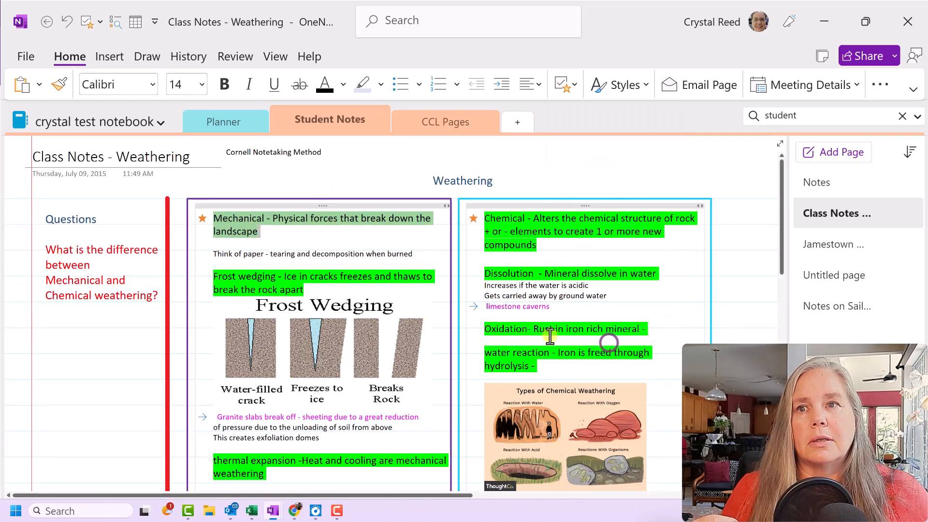
{"action": "left_click", "coordinate": [311, 230]}
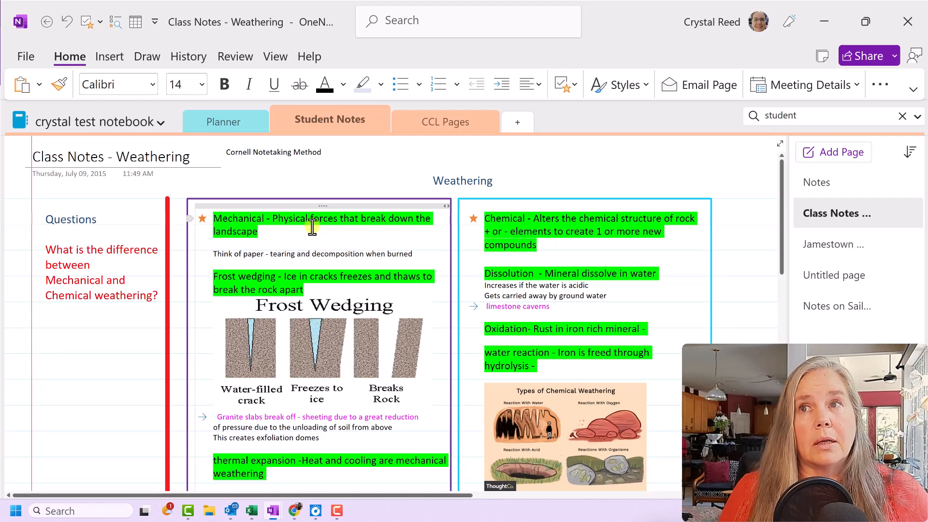
Step: Examine the Important, Remember for later and Definition tags, and the Example arrows beside the limestone caverns and granite slabs notes
{"action": "left_click", "coordinate": [575, 89]}
{"action": "scroll", "coordinate": [582, 244], "scroll_direction": "down", "scroll_amount": 3}
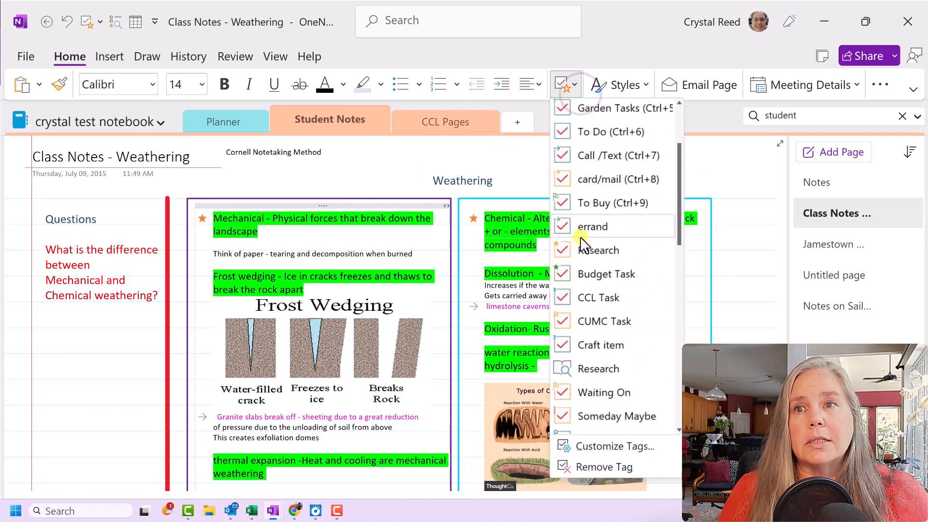
{"action": "scroll", "coordinate": [582, 244], "scroll_direction": "down", "scroll_amount": 5}
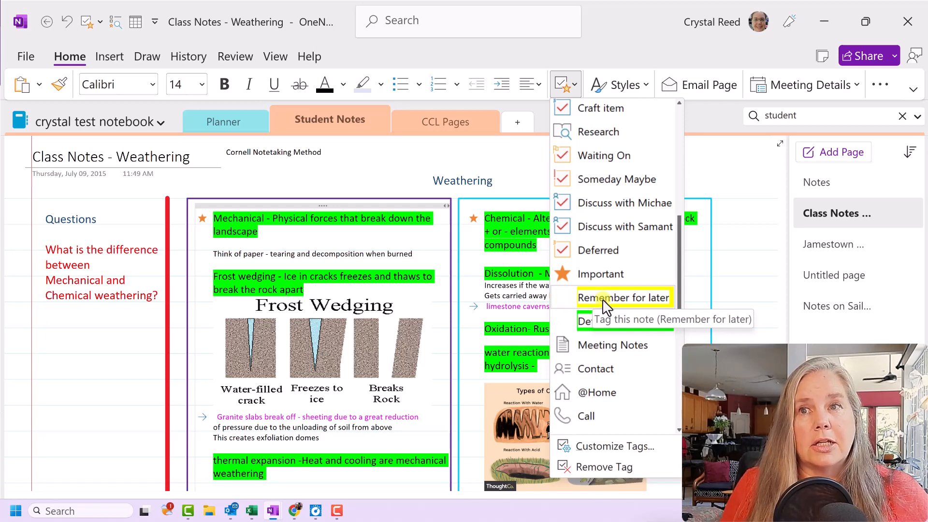
{"action": "scroll", "coordinate": [418, 285], "scroll_direction": "down", "scroll_amount": 1}
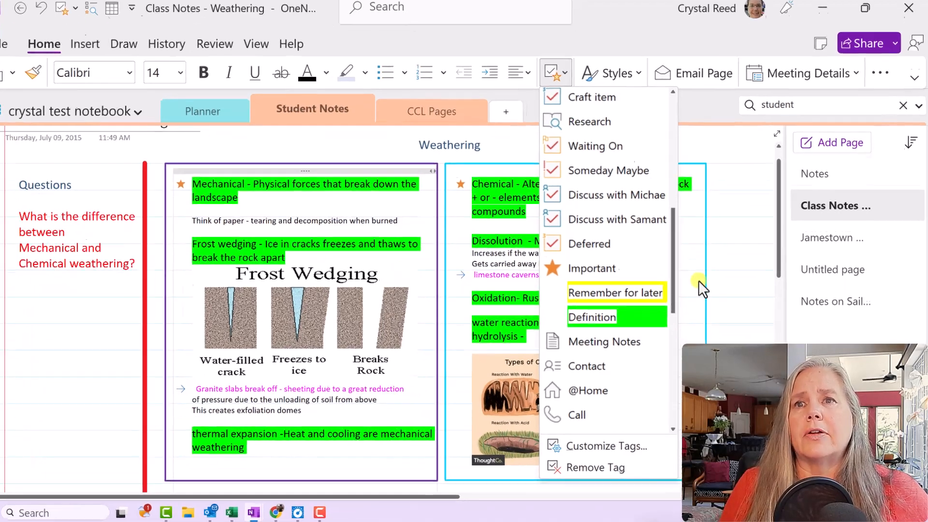
{"action": "left_click", "coordinate": [698, 280]}
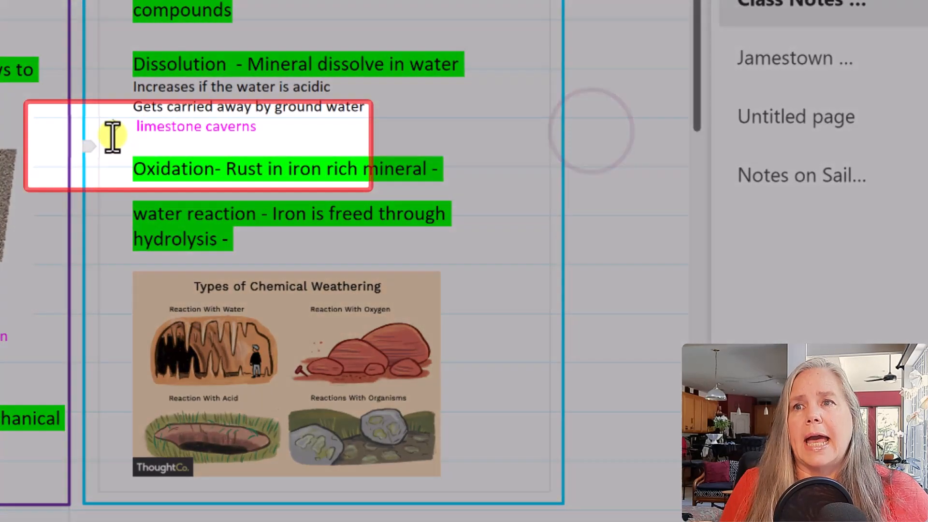
{"action": "left_click", "coordinate": [460, 275]}
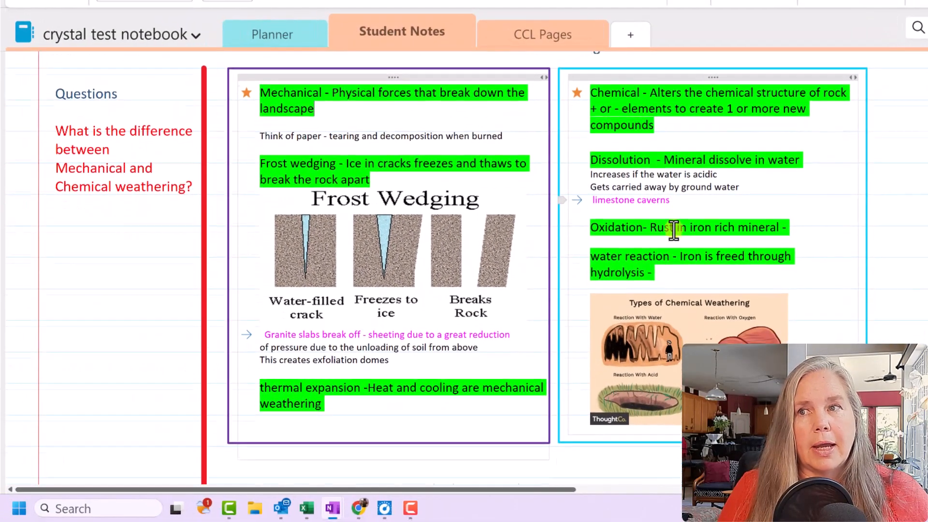
{"action": "scroll", "coordinate": [237, 169], "scroll_direction": "down", "scroll_amount": 1}
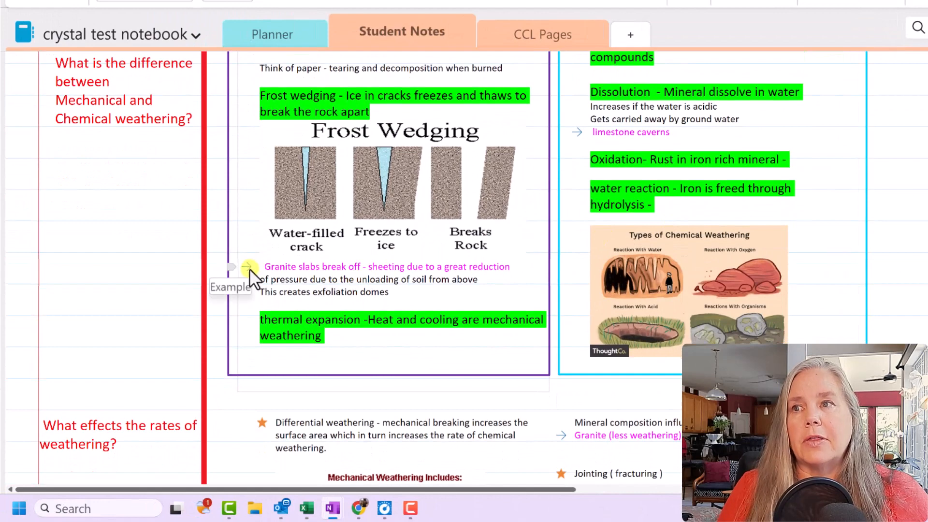
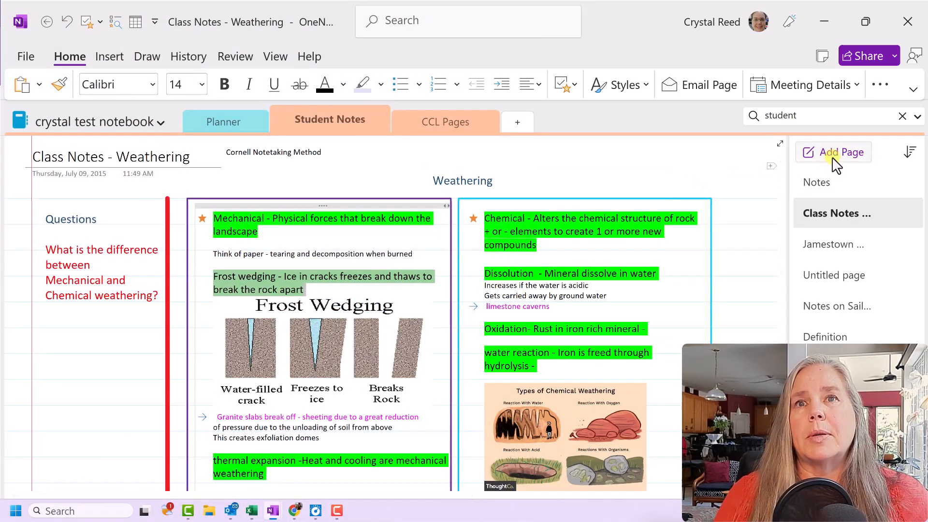
Step: Add a new page to the Student Notes section and give it the second-largest grid lines
{"action": "left_click", "coordinate": [834, 159]}
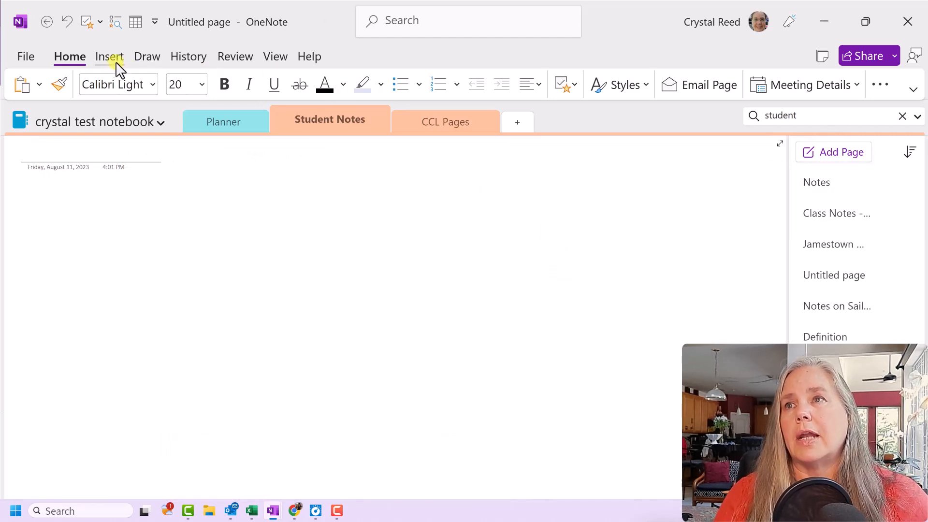
{"action": "left_click", "coordinate": [275, 57]}
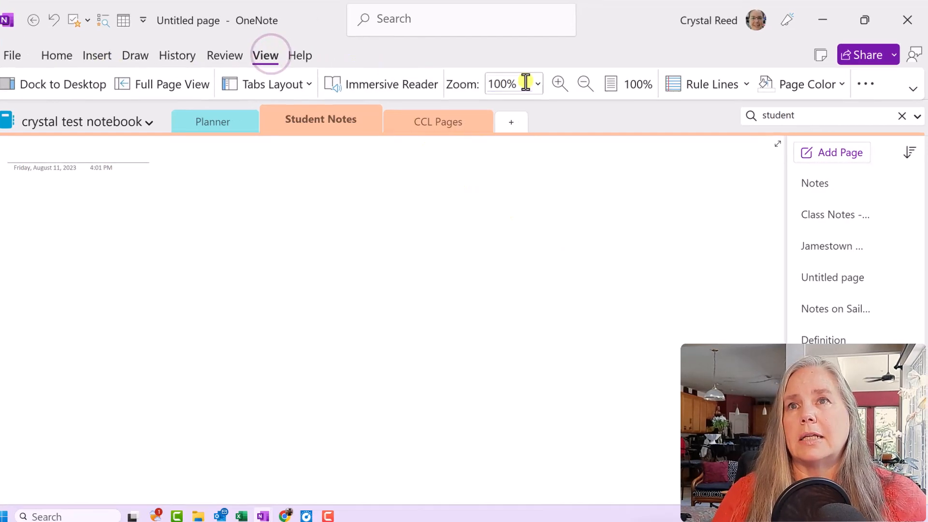
{"action": "left_click", "coordinate": [672, 69]}
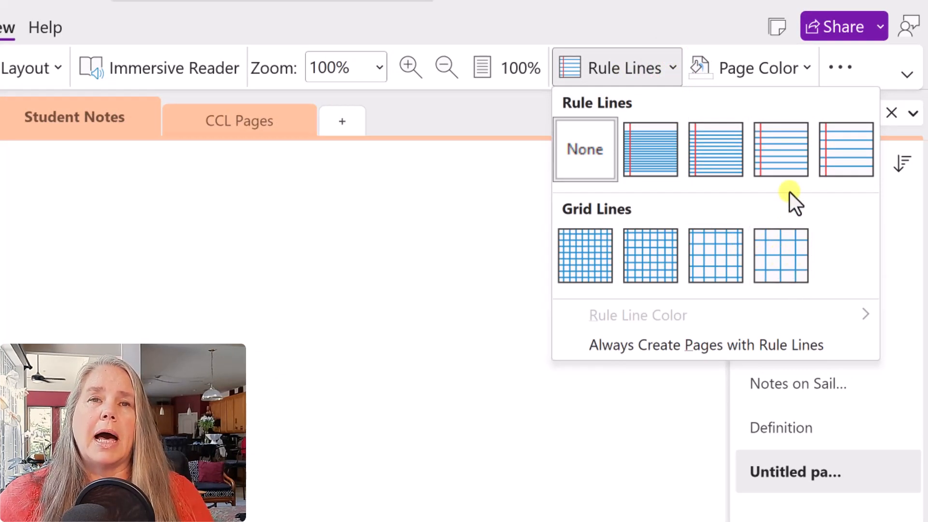
{"action": "left_click", "coordinate": [711, 260]}
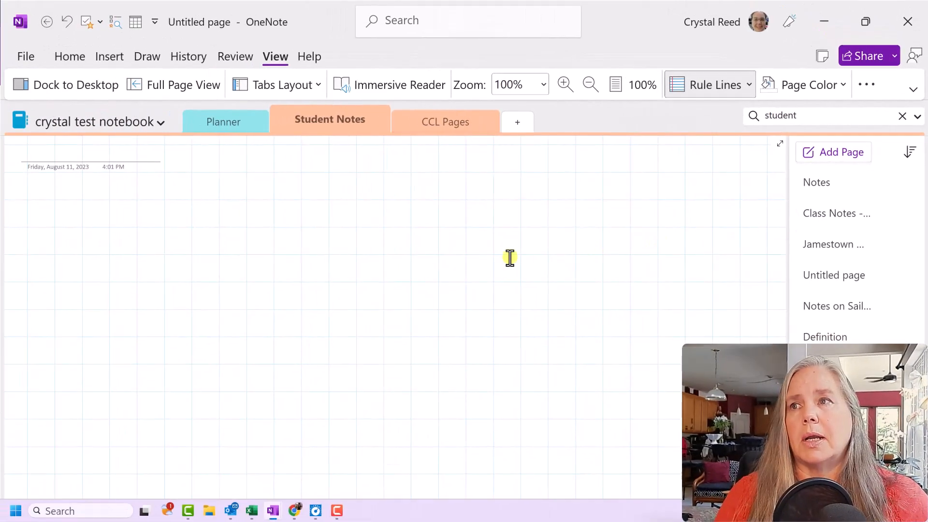
Step: Try a pale purple page color on the new grid page and set it back to No Color
{"action": "left_click", "coordinate": [805, 87]}
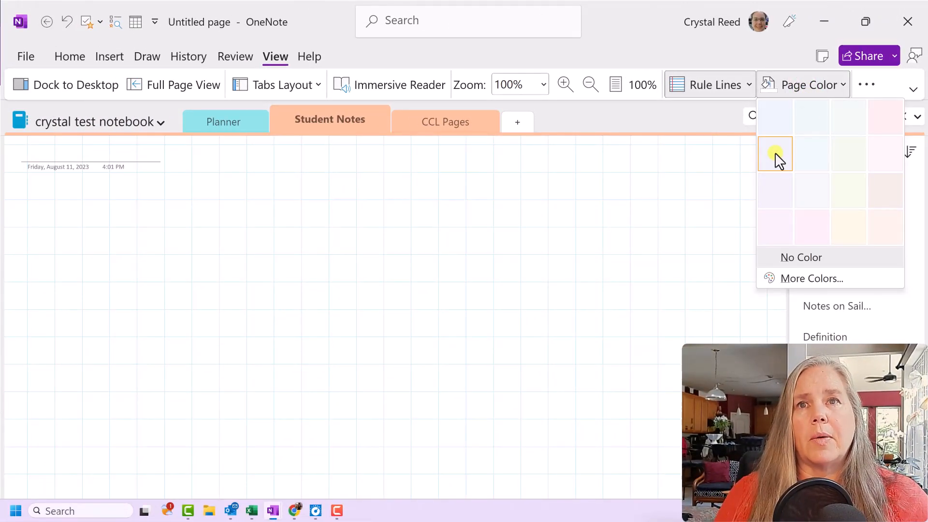
{"action": "left_click", "coordinate": [771, 192]}
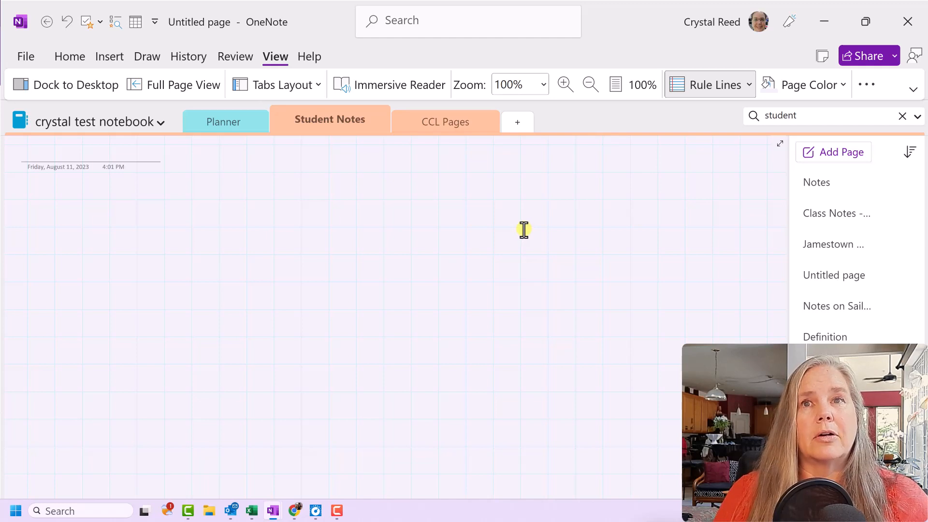
{"action": "left_click", "coordinate": [748, 85]}
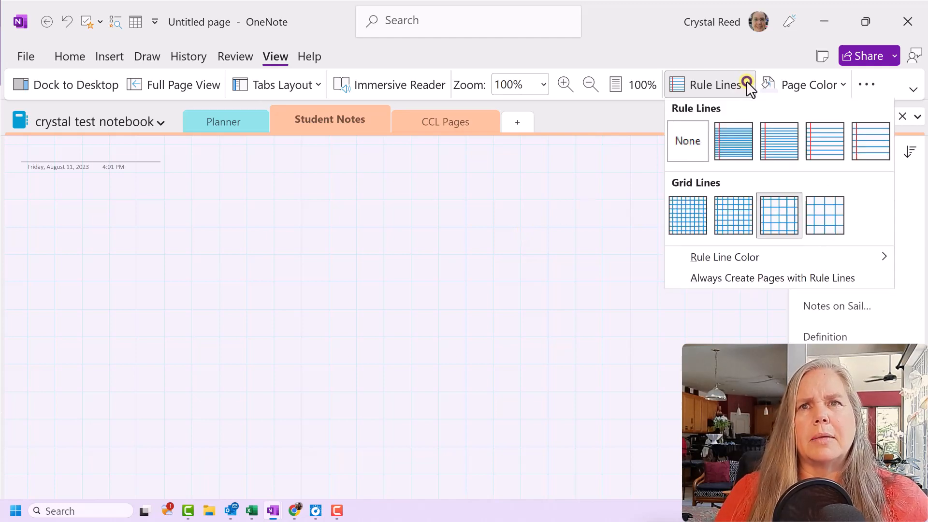
{"action": "left_click", "coordinate": [802, 86]}
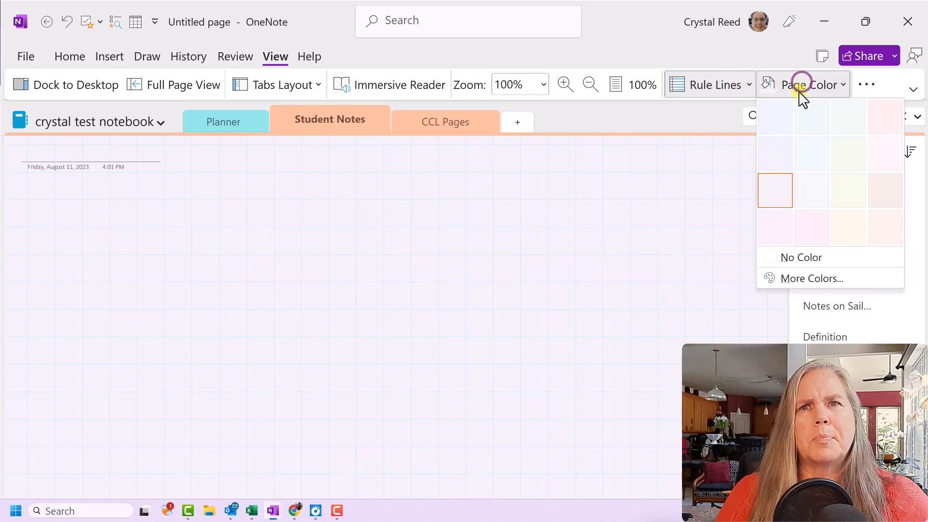
{"action": "left_click", "coordinate": [773, 257]}
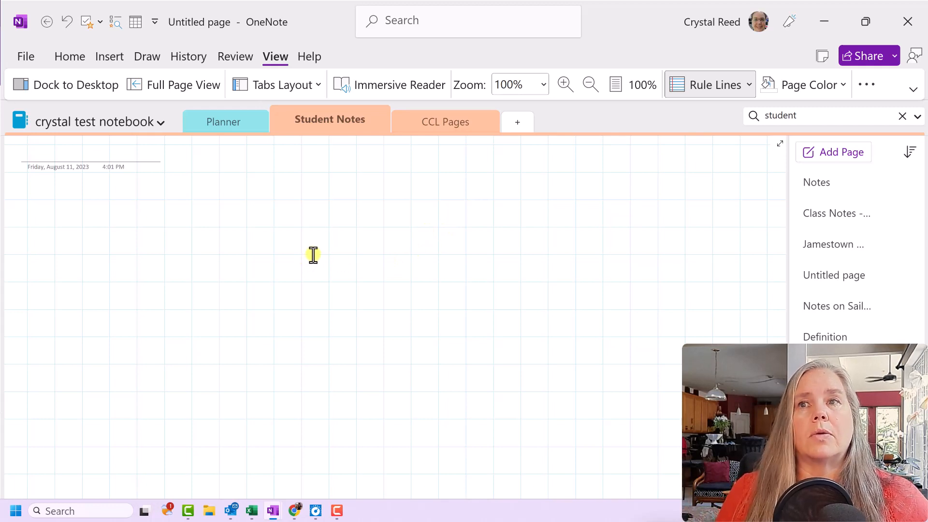
Step: Change the gold pen to red and draw a straight vertical line down the page to separate a narrow column from the wider area
{"action": "left_click", "coordinate": [154, 57]}
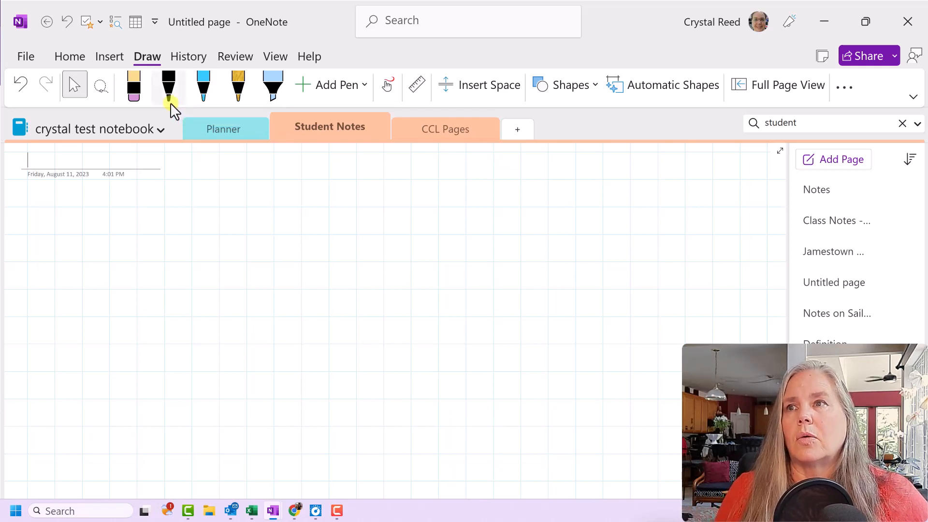
{"action": "left_click", "coordinate": [242, 94]}
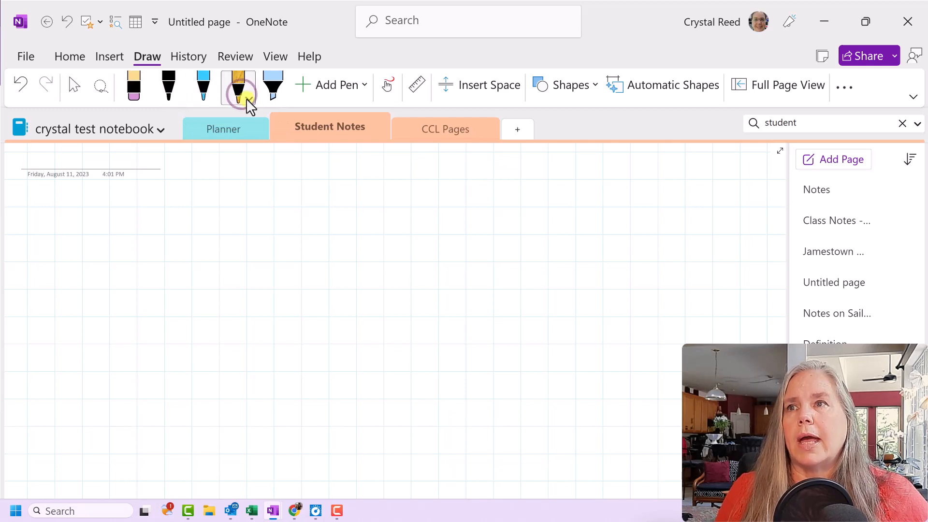
{"action": "left_click", "coordinate": [246, 98]}
{"action": "left_click", "coordinate": [323, 286]}
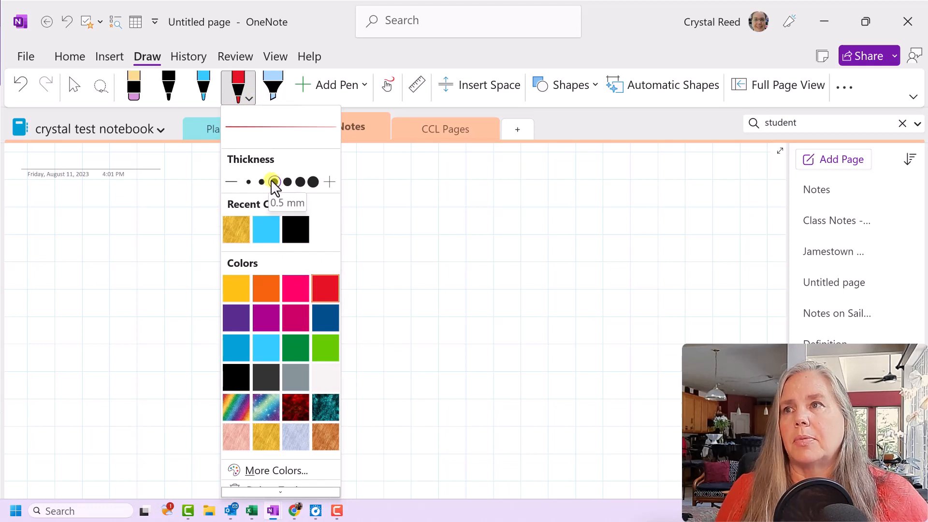
{"action": "left_click", "coordinate": [242, 92]}
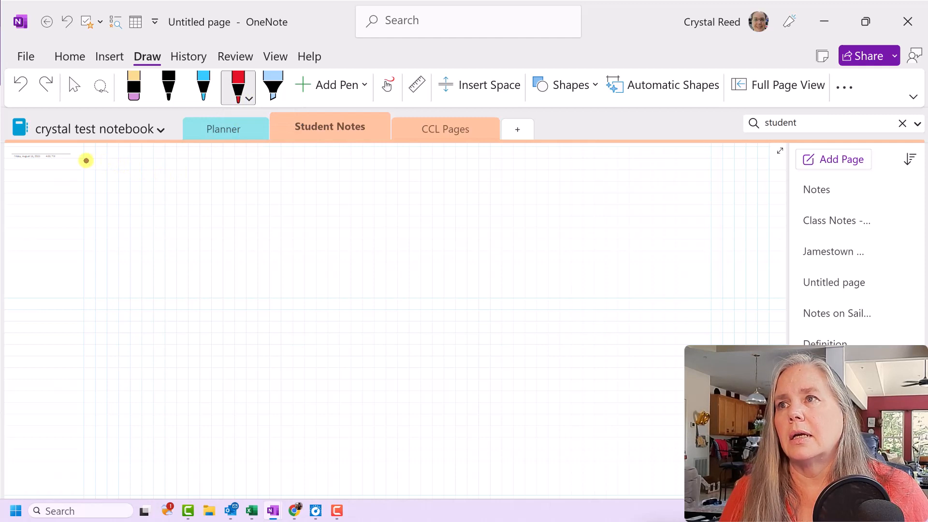
{"action": "left_click_drag", "start_coordinate": [84, 159], "coordinate": [76, 322]}
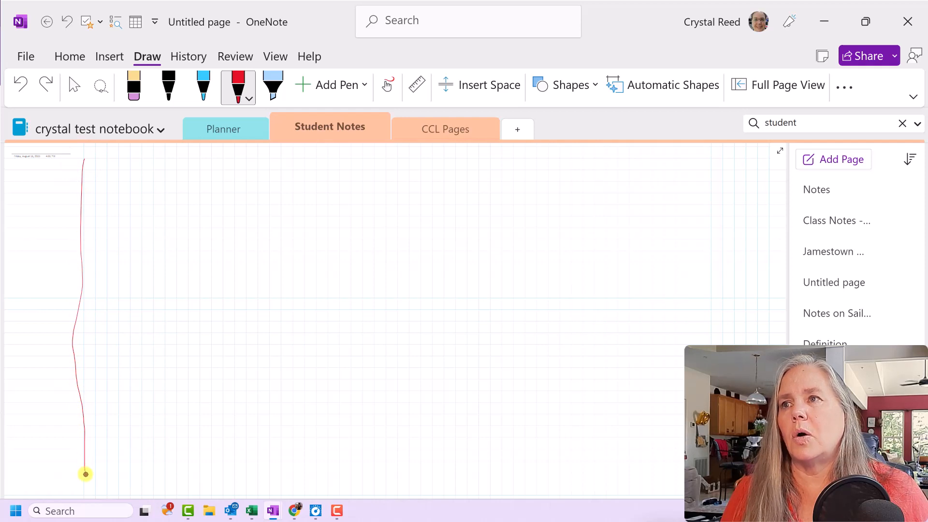
{"action": "left_click_drag", "start_coordinate": [85, 474], "coordinate": [85, 474]}
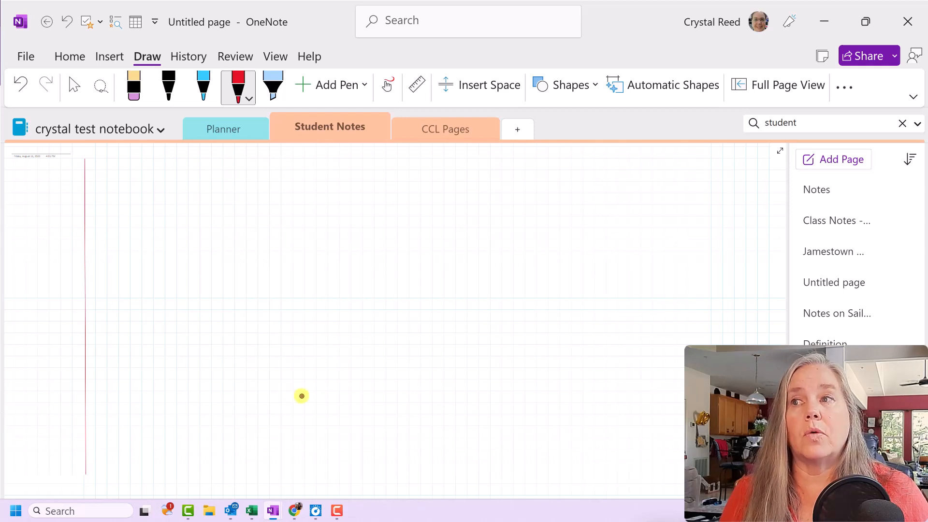
Step: Make the blue pen one size thinner and draw a straight horizontal line across the lower part of the red vertical line
{"action": "left_click", "coordinate": [203, 97]}
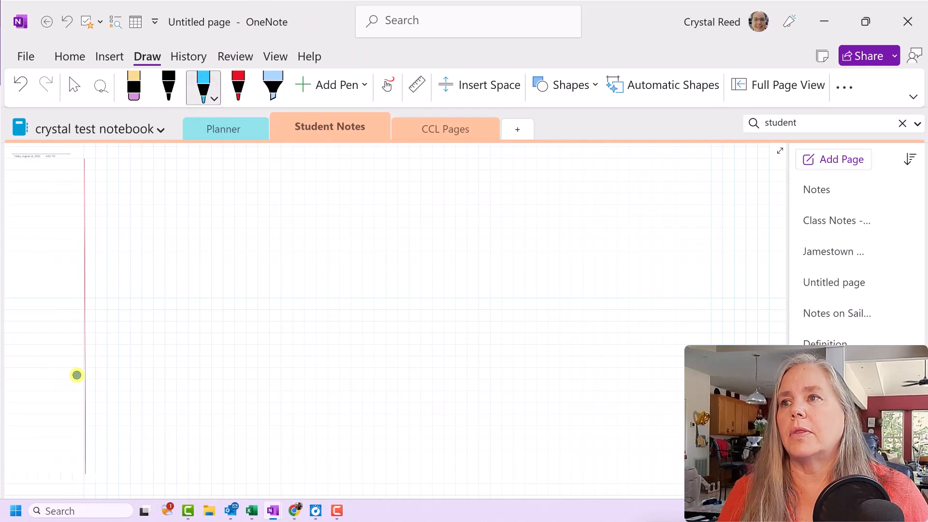
{"action": "left_click", "coordinate": [216, 100]}
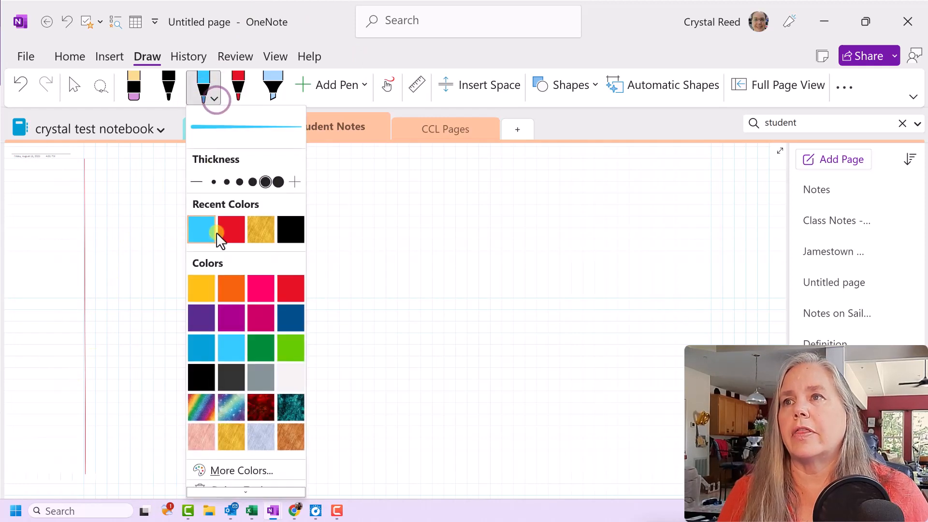
{"action": "left_click", "coordinate": [252, 183]}
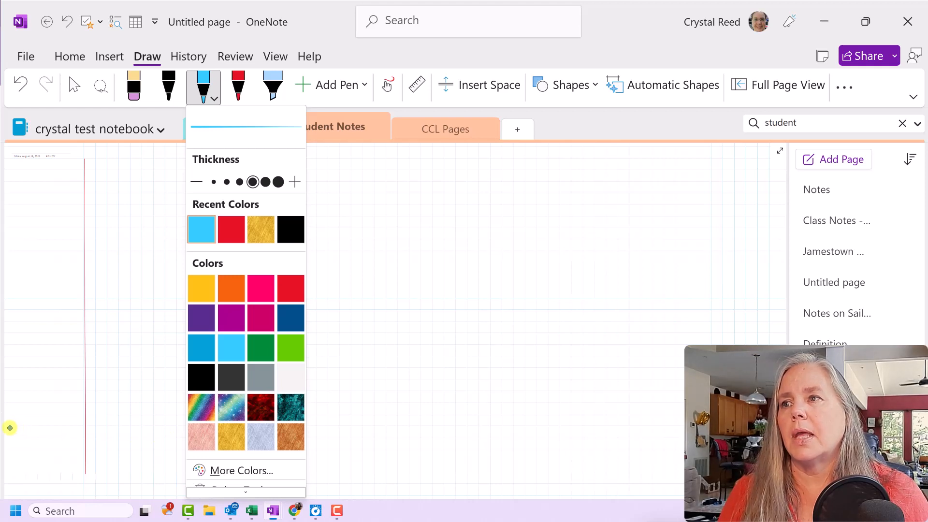
{"action": "left_click", "coordinate": [9, 427]}
{"action": "left_click_drag", "start_coordinate": [9, 427], "coordinate": [54, 426]}
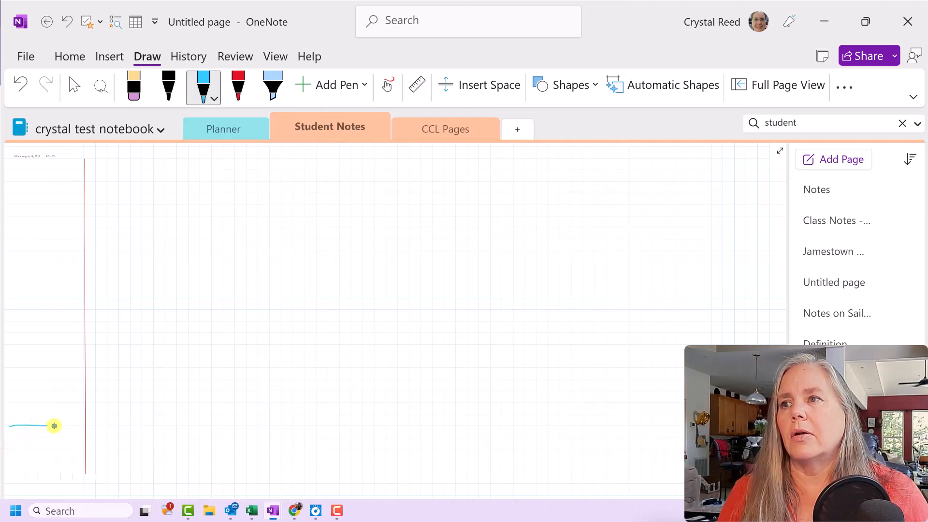
{"action": "left_click_drag", "start_coordinate": [150, 428], "coordinate": [230, 429]}
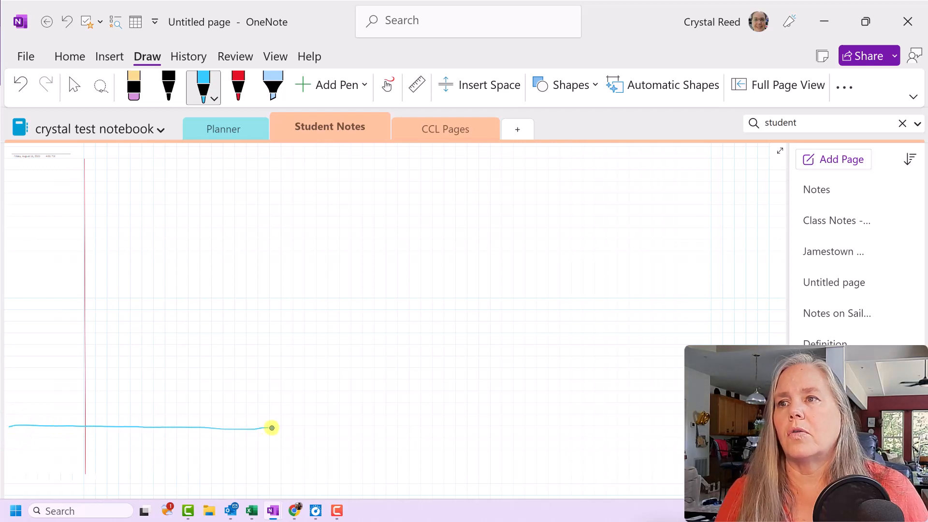
{"action": "left_click_drag", "start_coordinate": [293, 427], "coordinate": [300, 428]}
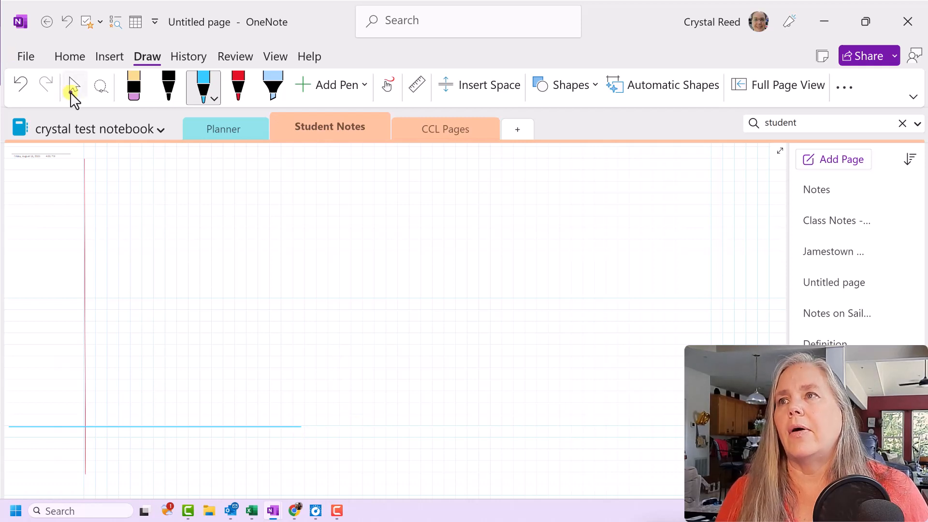
Step: Add the text label "Summary" below the blue horizontal line, just past the red vertical line
{"action": "left_click", "coordinate": [72, 89]}
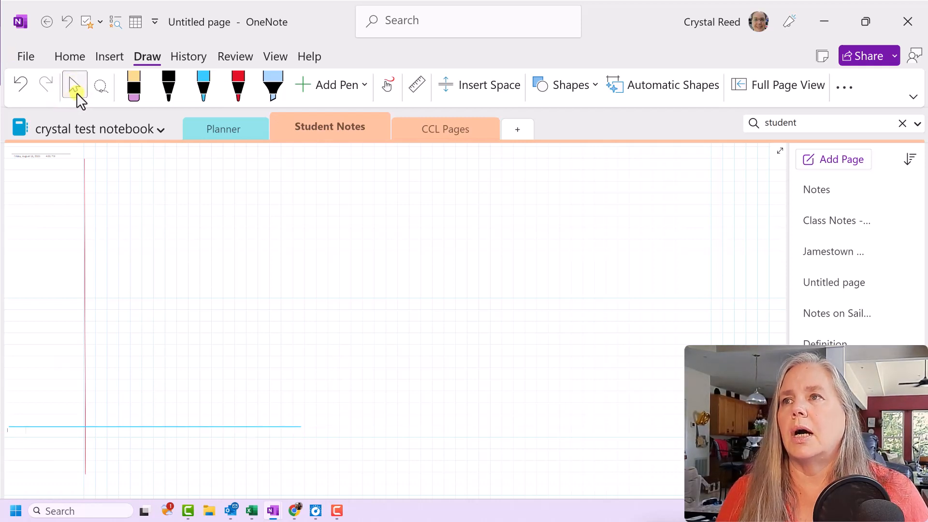
{"action": "left_click", "coordinate": [70, 57]}
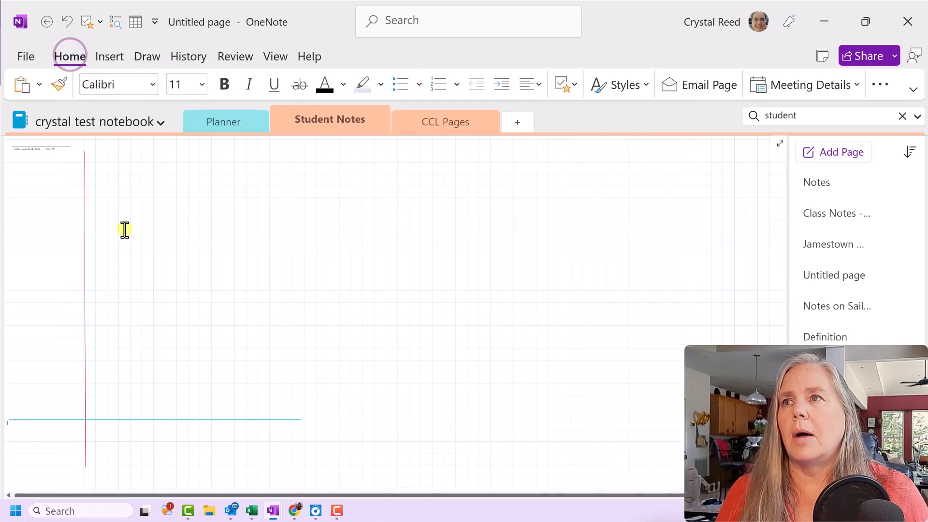
{"action": "left_click", "coordinate": [106, 432]}
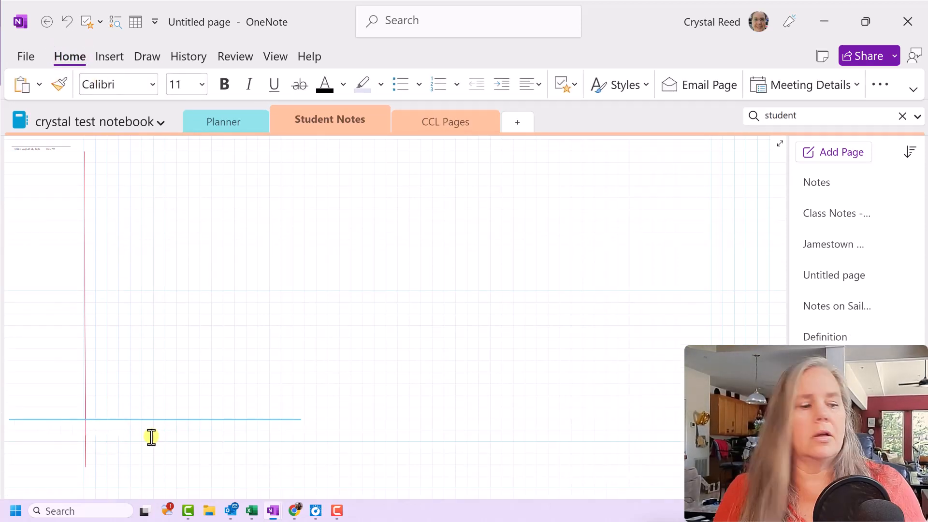
{"action": "type", "text": "S"}
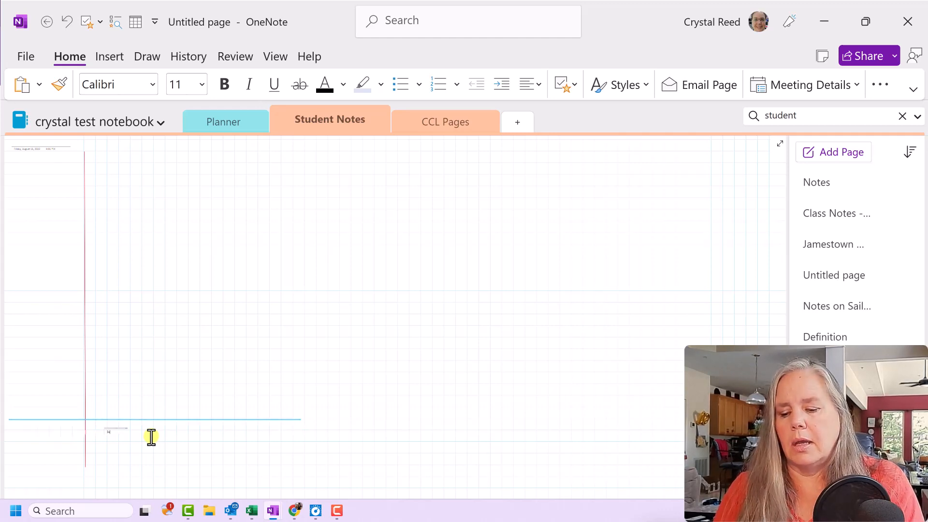
{"action": "type", "text": "ummary"}
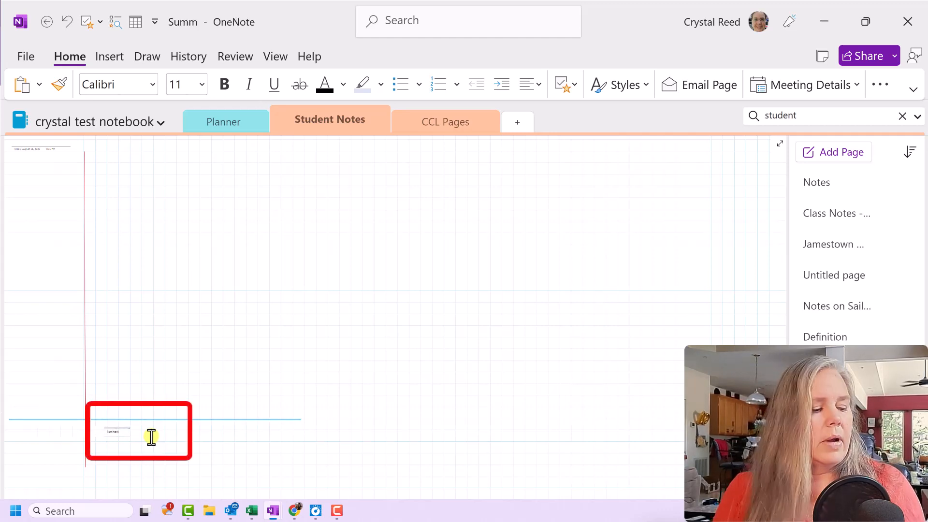
Step: Label the narrow column "Questions" below the page date and the wide column "Notes" at the same height
{"action": "left_click", "coordinate": [22, 166]}
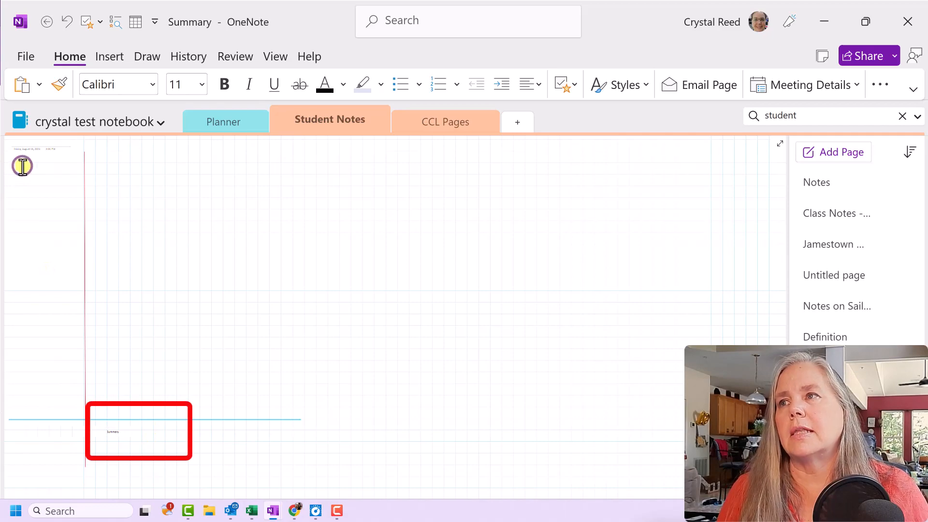
{"action": "type", "text": "Qu"}
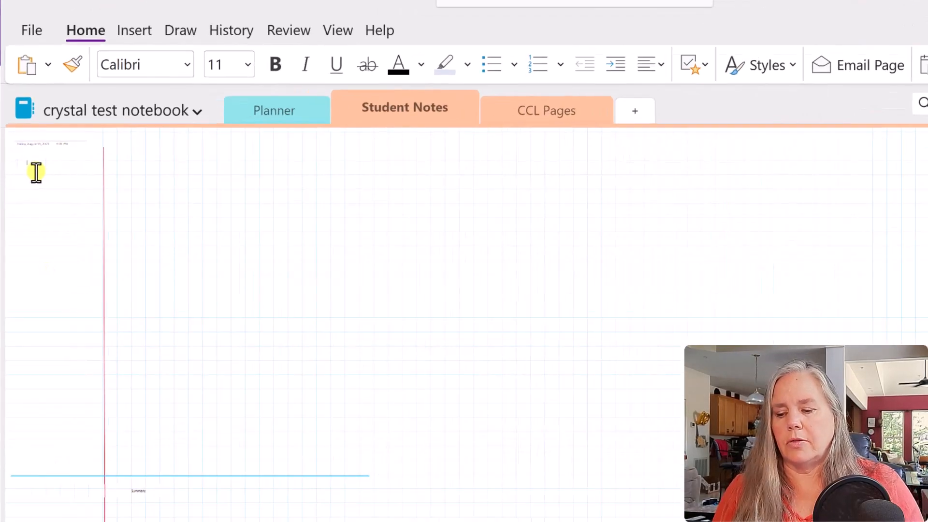
{"action": "type", "text": "estions"}
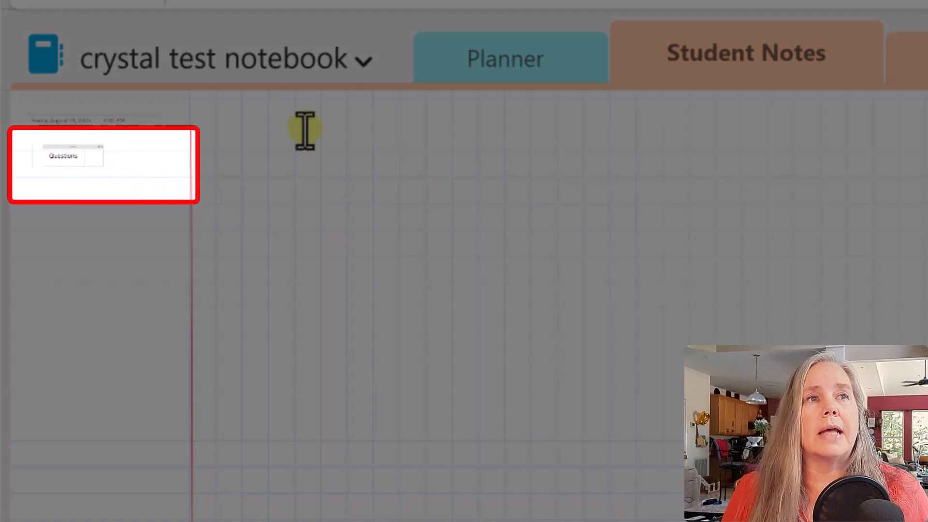
{"action": "left_click", "coordinate": [346, 160]}
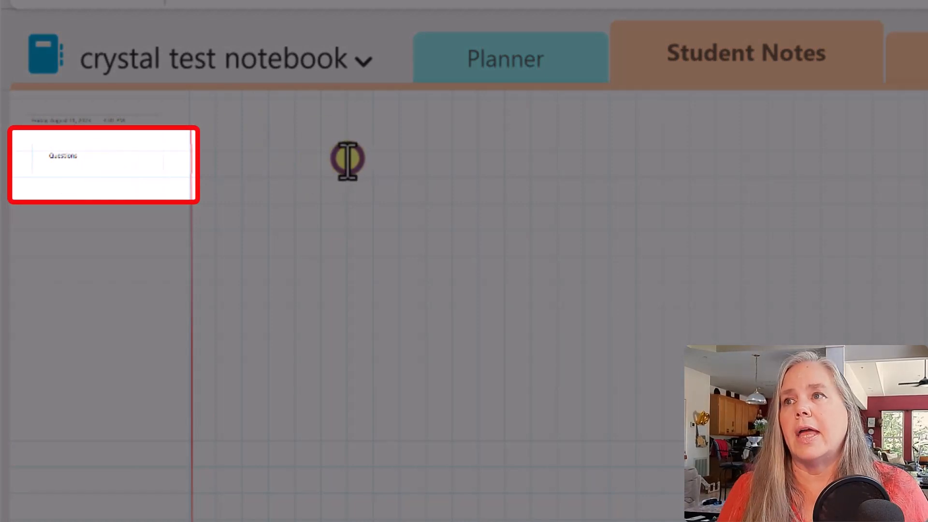
{"action": "left_click", "coordinate": [276, 162]}
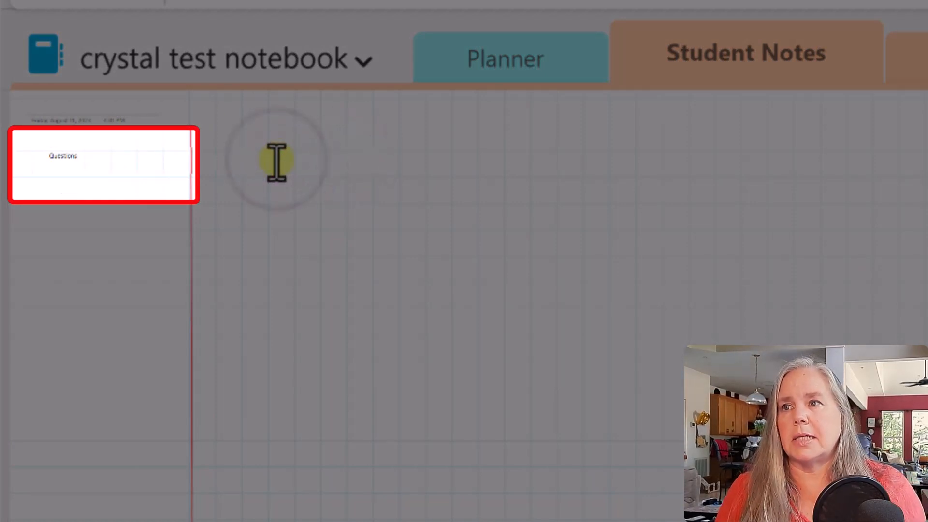
{"action": "type", "text": "Notes"}
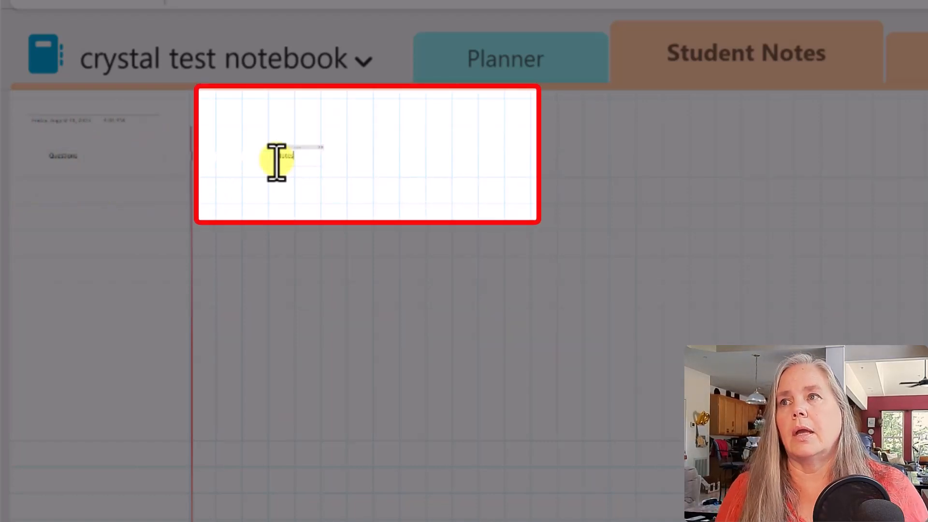
Step: Add the text "Cornell Note Template" above the Notes label and title the page "Cornell Notes"
{"action": "left_click", "coordinate": [242, 114]}
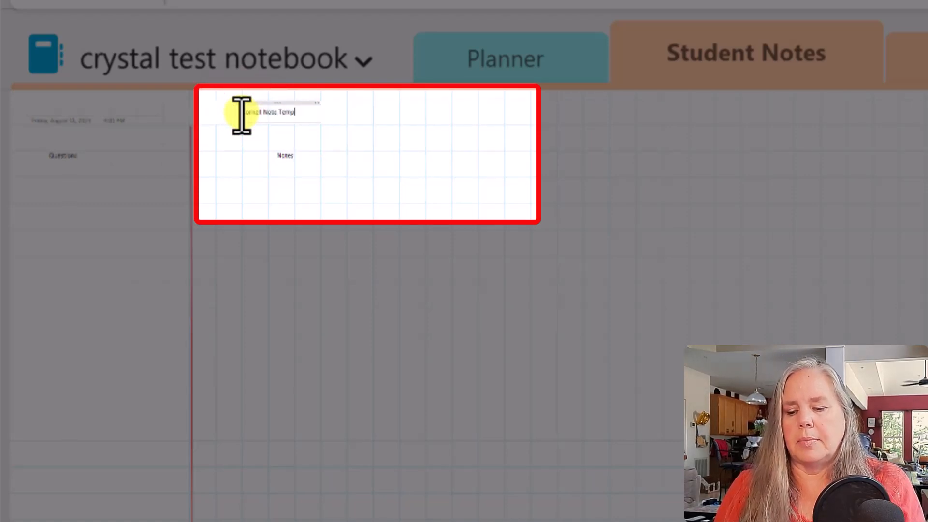
{"action": "type", "text": "Cornell Note Template"}
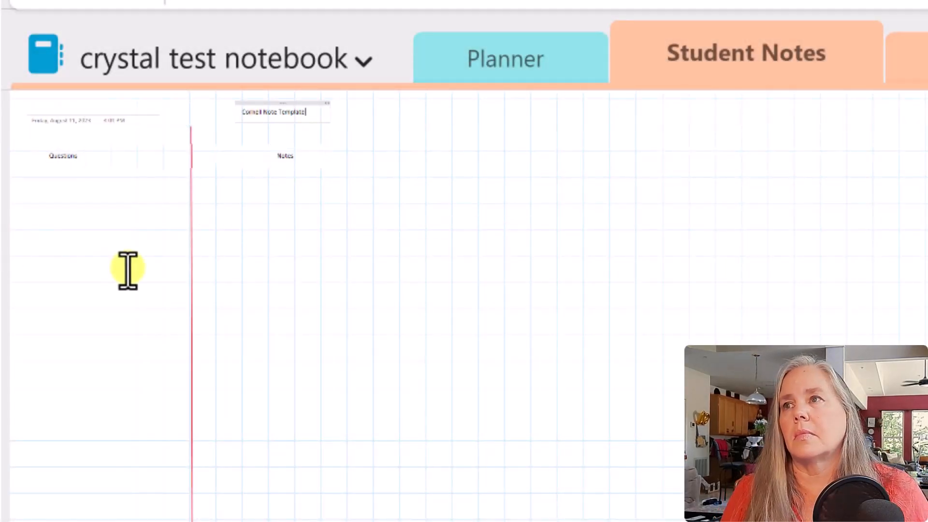
{"action": "left_click", "coordinate": [56, 100]}
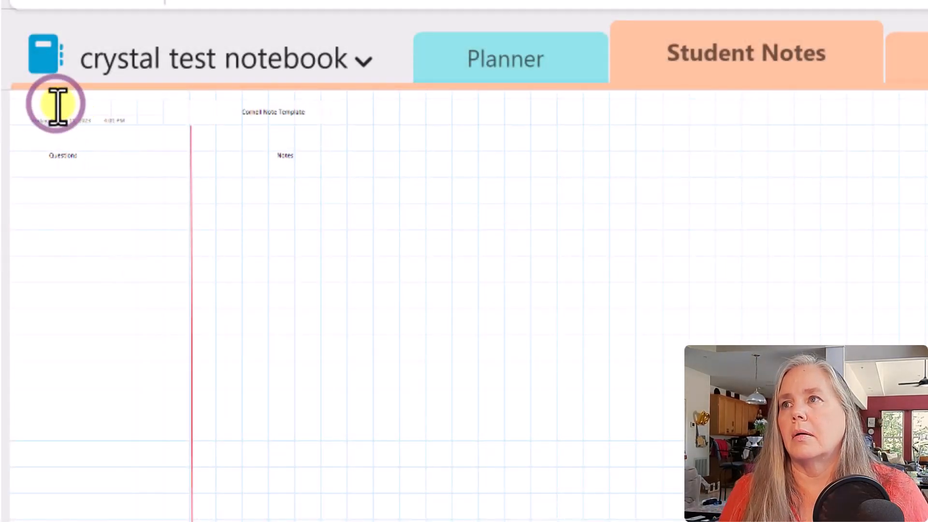
{"action": "type", "text": "Cornell Notes"}
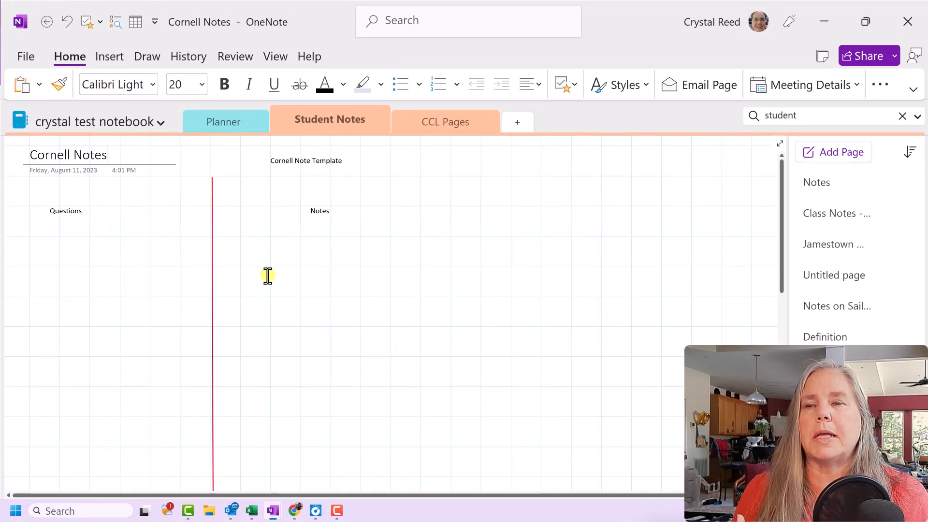
Step: Move the red vertical line about two grid squares closer to the Questions label to narrow that column
{"action": "left_click", "coordinate": [211, 262]}
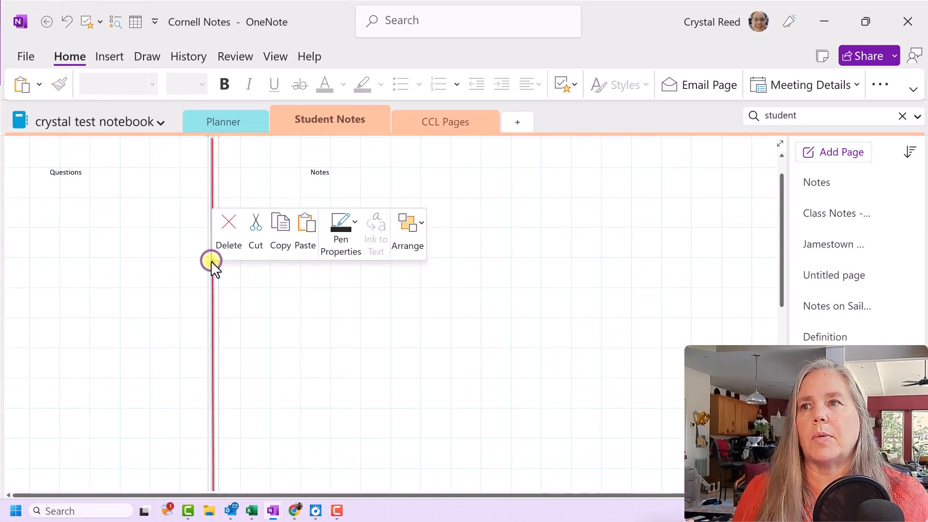
{"action": "scroll", "coordinate": [210, 265], "scroll_direction": "down", "scroll_amount": 1}
{"action": "left_click_drag", "start_coordinate": [215, 290], "coordinate": [153, 287]}
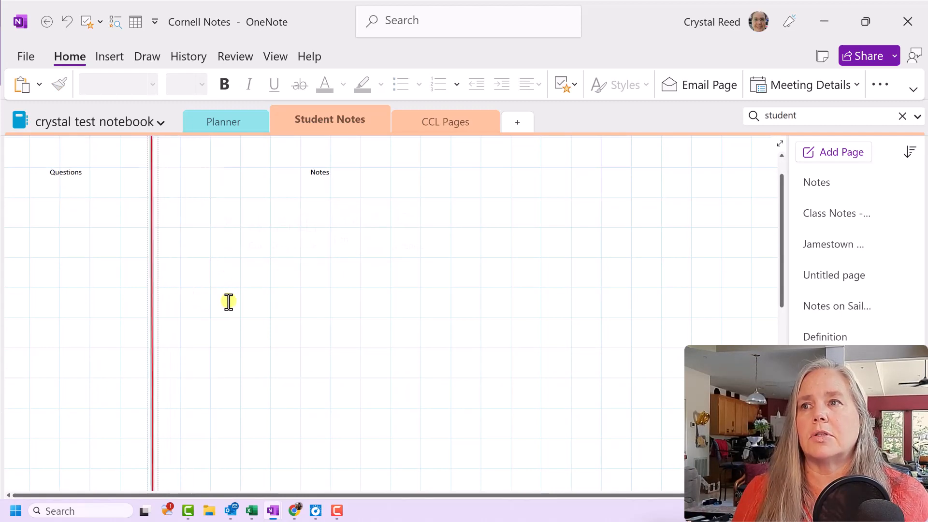
{"action": "scroll", "coordinate": [234, 294], "scroll_direction": "up", "scroll_amount": 1}
{"action": "scroll", "coordinate": [236, 293], "scroll_direction": "down", "scroll_amount": 1}
{"action": "left_click", "coordinate": [236, 292]}
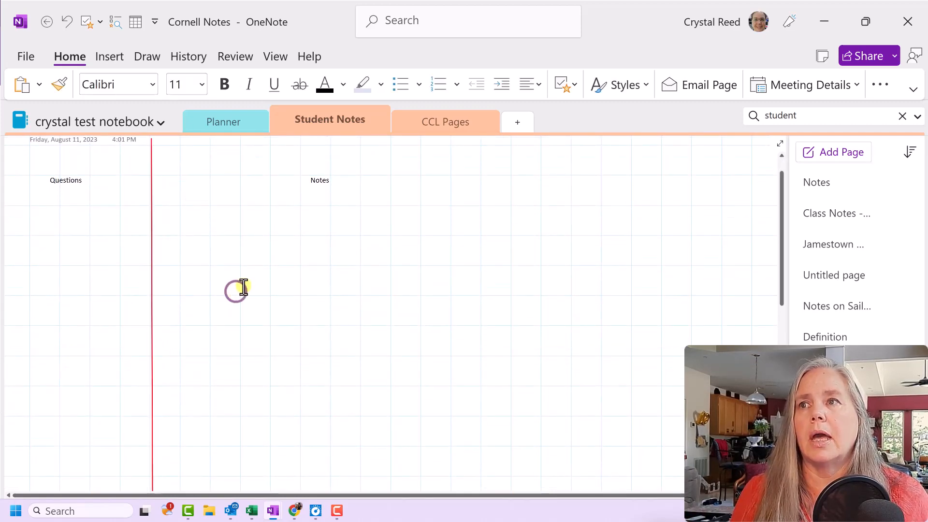
Step: Move the blue horizontal line up about three grid squares and place the Summary label just below it, close beside the red vertical line
{"action": "scroll", "coordinate": [217, 285], "scroll_direction": "up", "scroll_amount": 1}
{"action": "scroll", "coordinate": [354, 271], "scroll_direction": "down", "scroll_amount": 3}
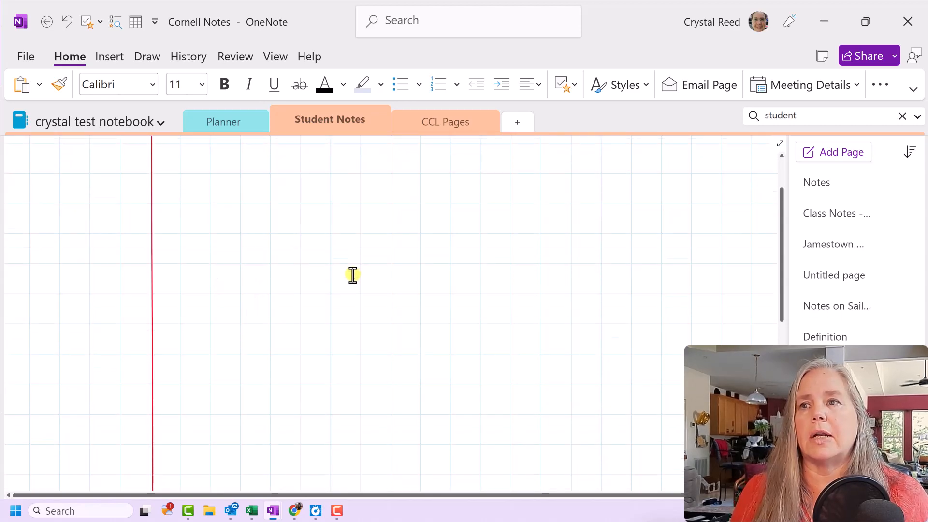
{"action": "scroll", "coordinate": [353, 272], "scroll_direction": "down", "scroll_amount": 3}
{"action": "scroll", "coordinate": [353, 272], "scroll_direction": "down", "scroll_amount": 2}
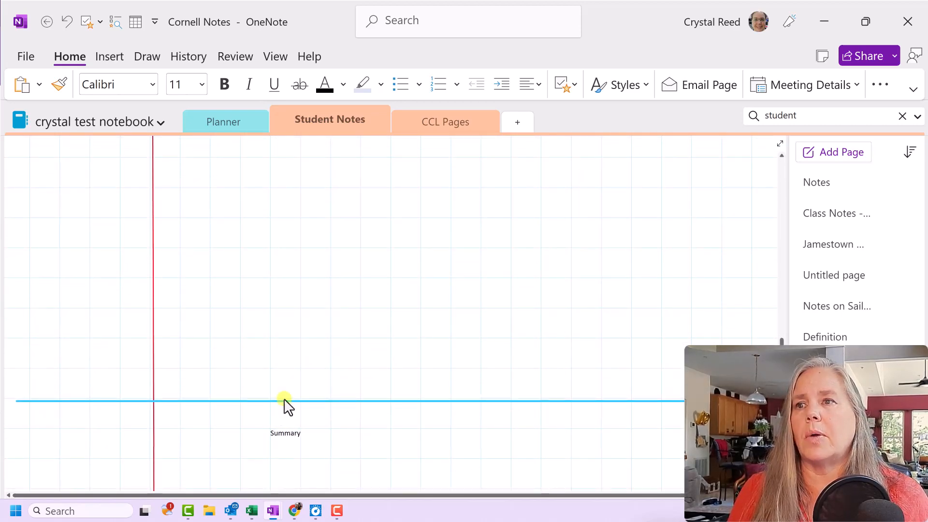
{"action": "left_click", "coordinate": [220, 403]}
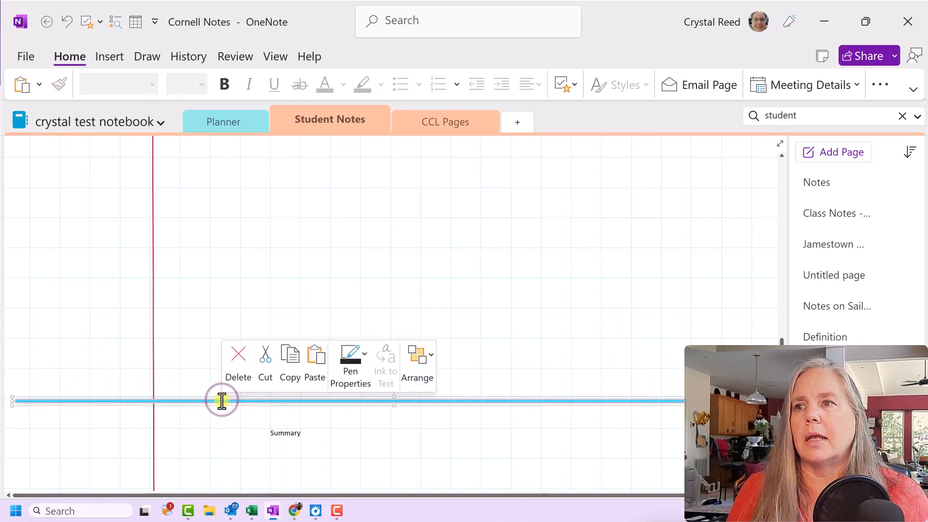
{"action": "left_click_drag", "start_coordinate": [221, 400], "coordinate": [213, 309]}
{"action": "left_click_drag", "start_coordinate": [292, 422], "coordinate": [191, 317]}
{"action": "left_click", "coordinate": [233, 326]}
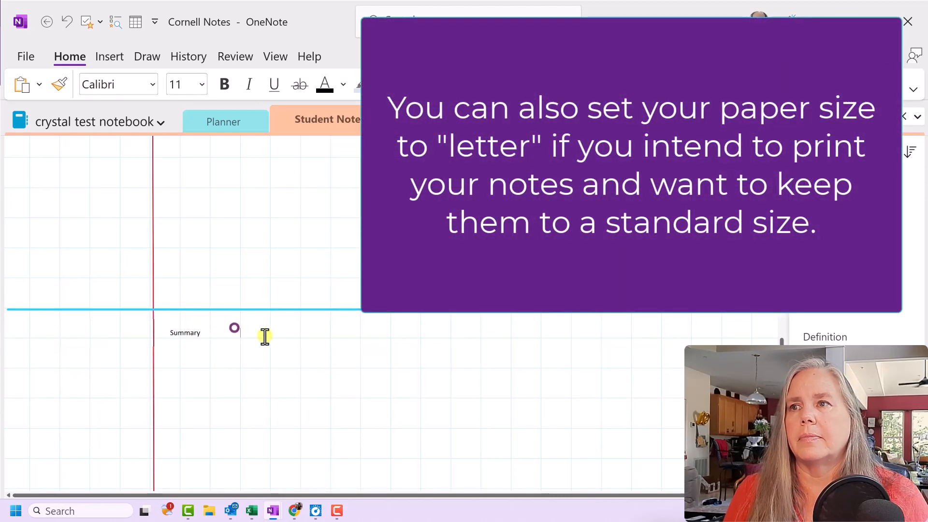
Step: Review how the Class Notes - Weathering page lays out its questions, notes and summary in the Cornell format
{"action": "scroll", "coordinate": [281, 345], "scroll_direction": "up", "scroll_amount": 5}
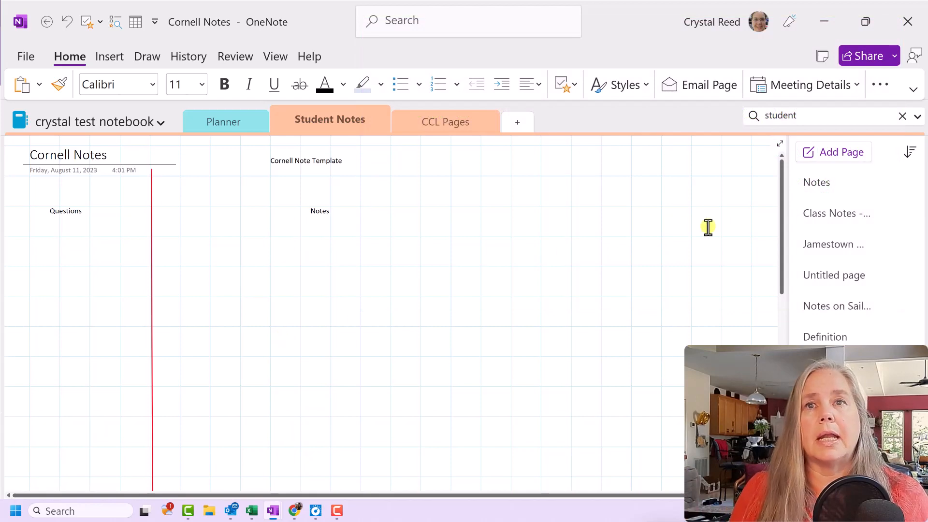
{"action": "left_click", "coordinate": [809, 216]}
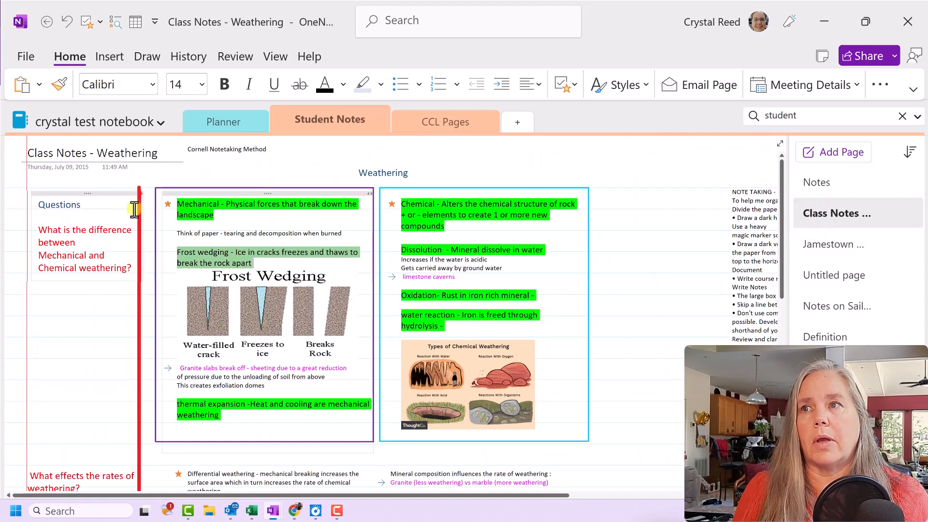
{"action": "scroll", "coordinate": [155, 378], "scroll_direction": "down", "scroll_amount": 9}
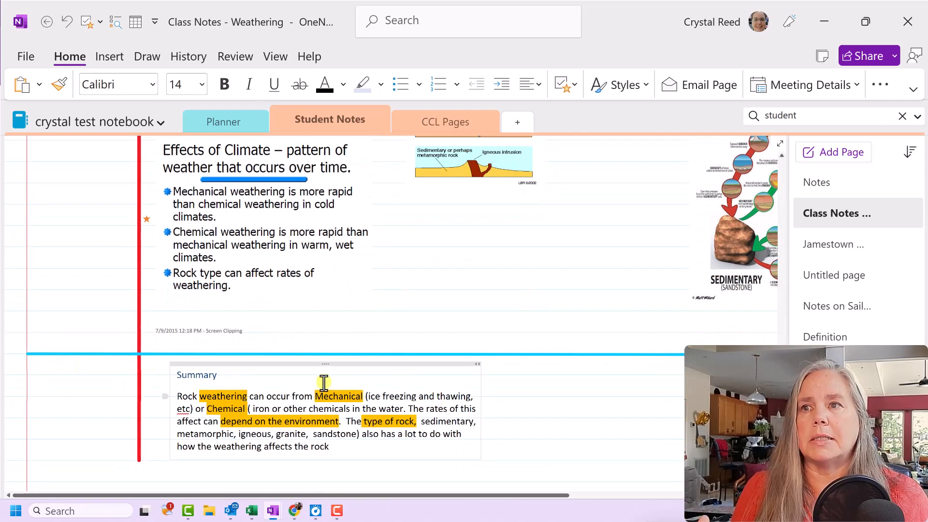
{"action": "scroll", "coordinate": [323, 379], "scroll_direction": "up", "scroll_amount": 3}
{"action": "scroll", "coordinate": [322, 376], "scroll_direction": "up", "scroll_amount": 4}
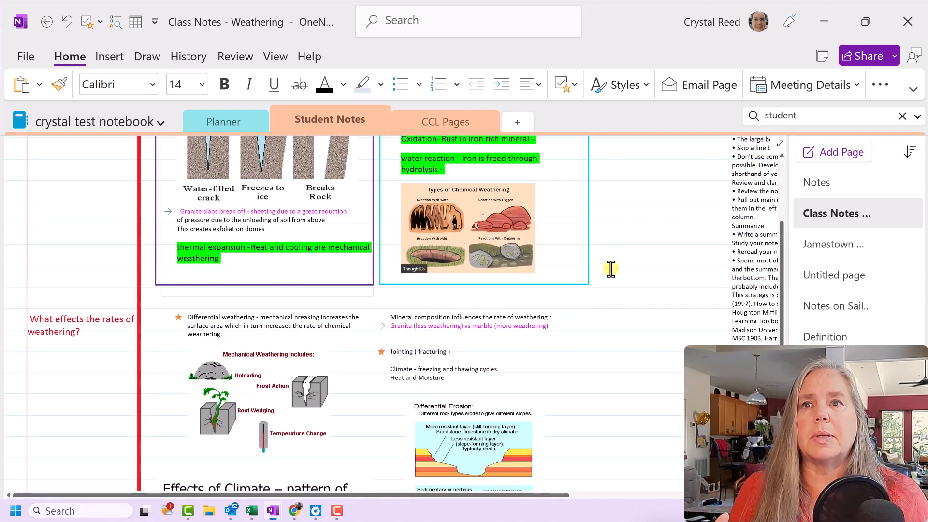
{"action": "scroll", "coordinate": [612, 260], "scroll_direction": "up", "scroll_amount": 3}
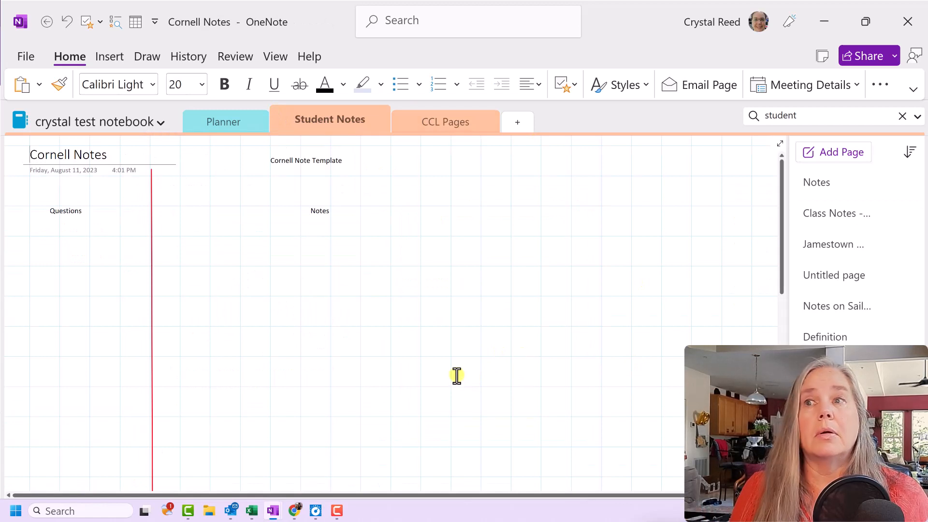
Step: Change the Cornell Notes page's grid lines to the second-smallest grid size
{"action": "left_click", "coordinate": [508, 255]}
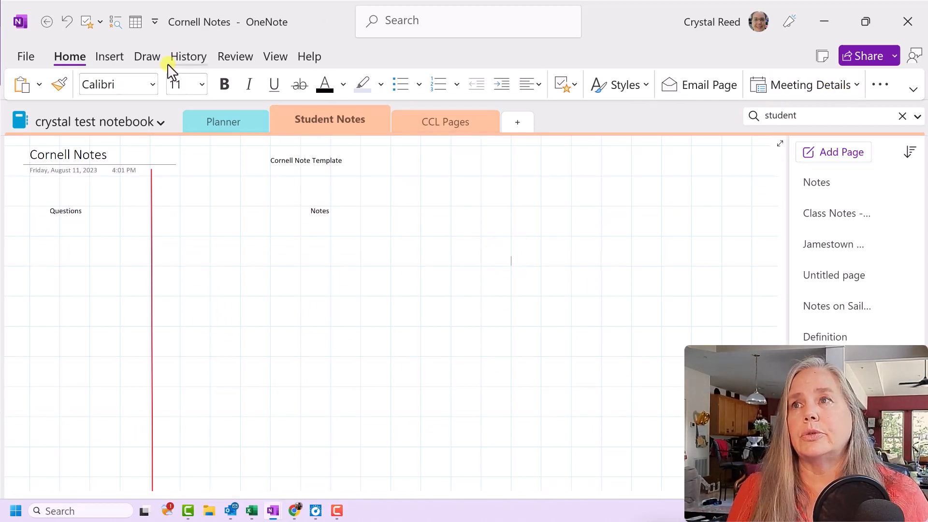
{"action": "left_click", "coordinate": [262, 61]}
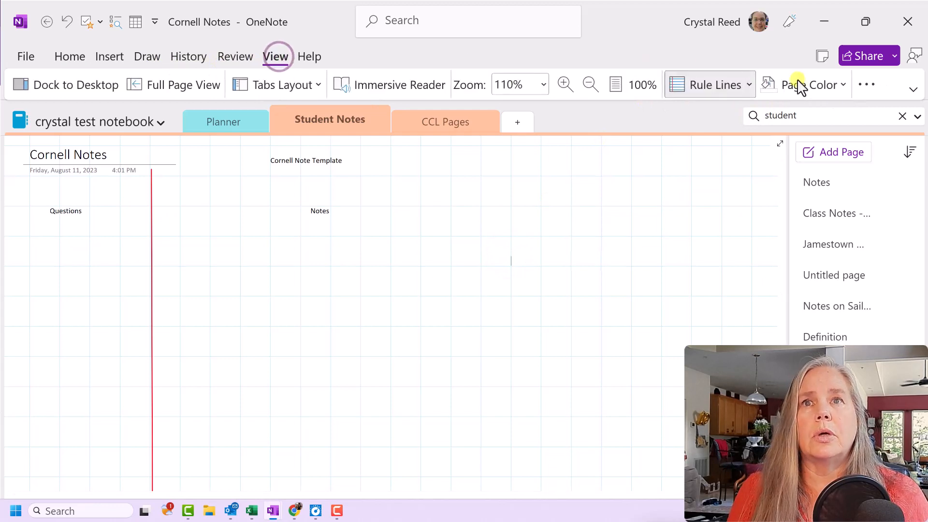
{"action": "left_click", "coordinate": [748, 85]}
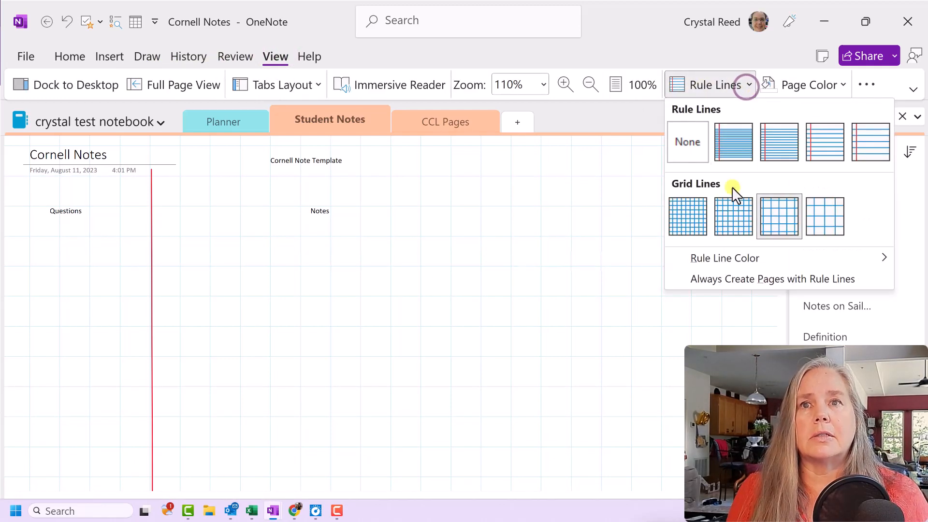
{"action": "left_click", "coordinate": [720, 223]}
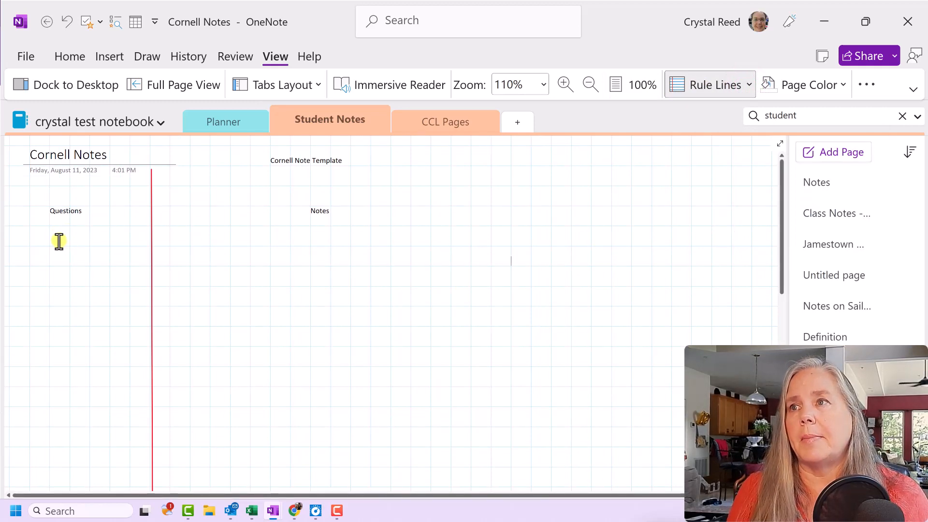
Step: Try the smallest grid size on the Cornell Notes page and restore the second-smallest one
{"action": "left_click", "coordinate": [749, 89]}
{"action": "left_click", "coordinate": [689, 210]}
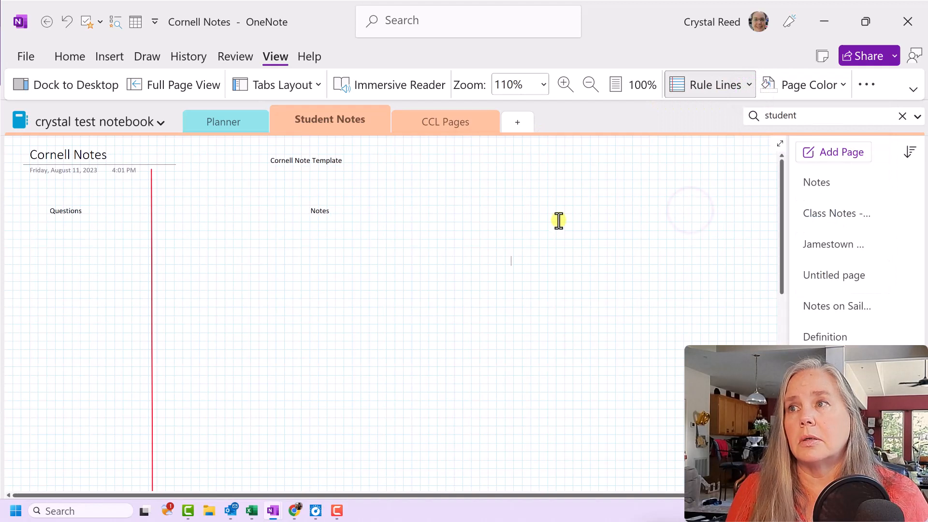
{"action": "left_click", "coordinate": [748, 88]}
{"action": "left_click", "coordinate": [723, 226]}
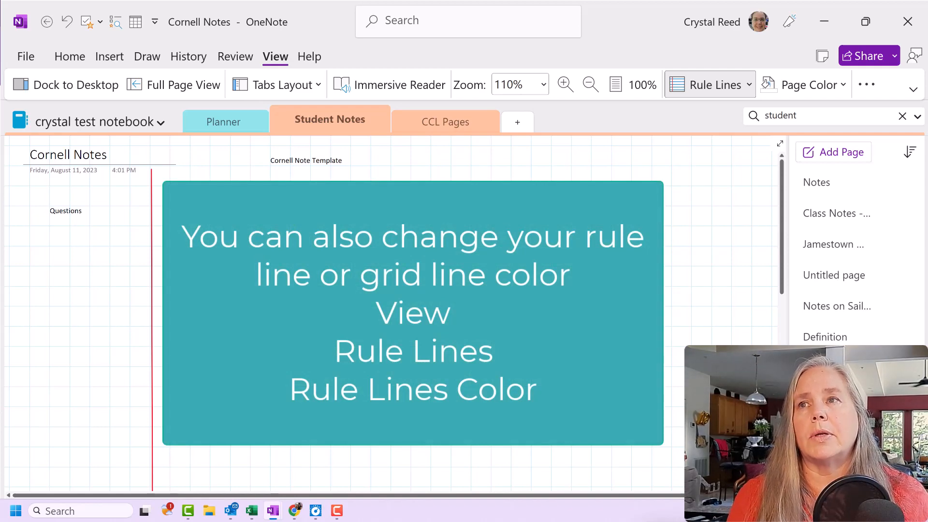
Step: Save the current page as a page template named "Cornell Notes" and close the template options
{"action": "left_click", "coordinate": [71, 57]}
{"action": "left_click", "coordinate": [114, 62]}
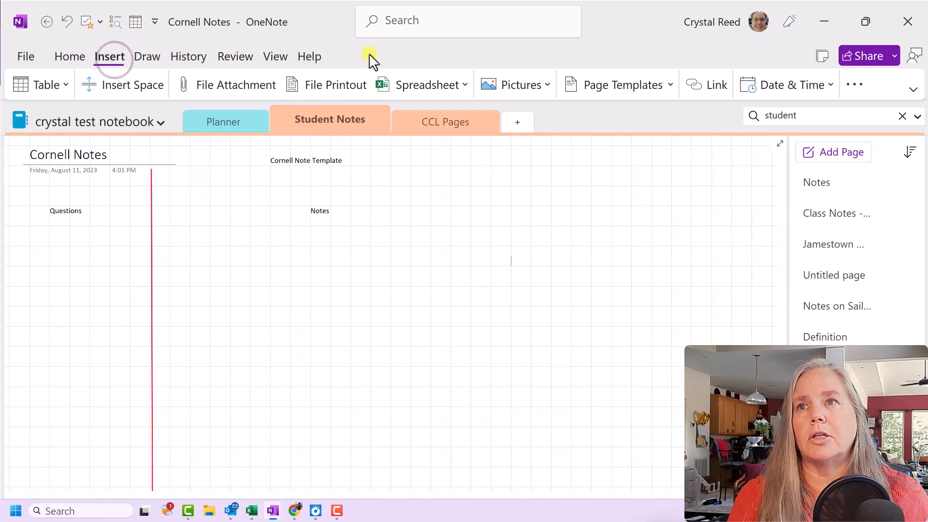
{"action": "left_click", "coordinate": [671, 87]}
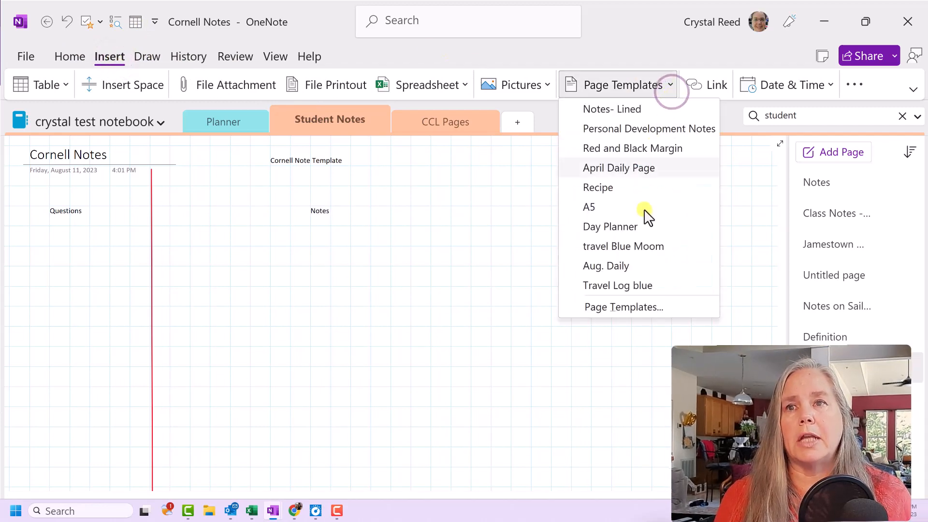
{"action": "left_click", "coordinate": [623, 307]}
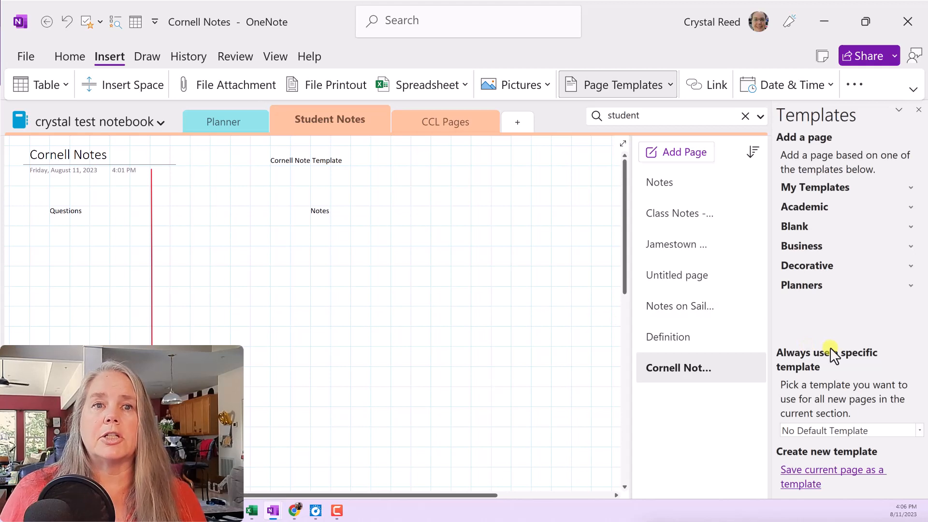
{"action": "left_click", "coordinate": [817, 468]}
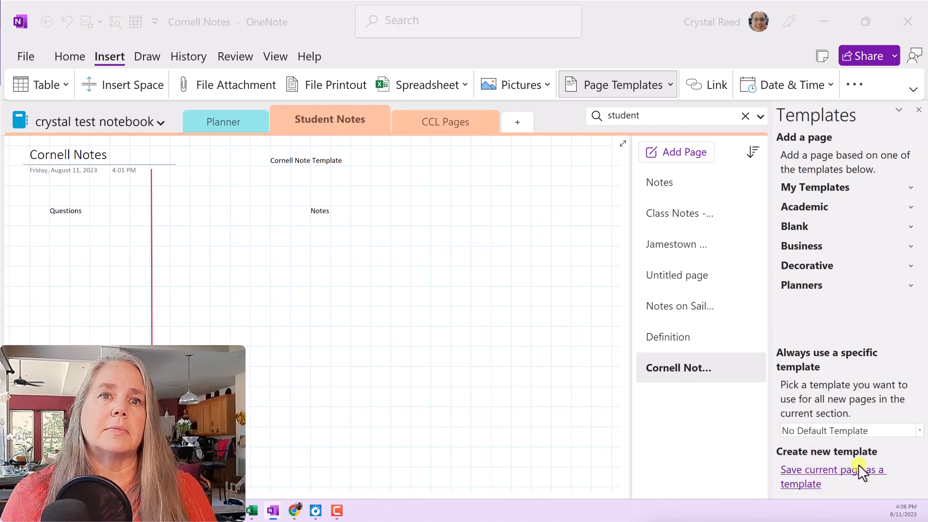
{"action": "left_click_drag", "start_coordinate": [599, 176], "coordinate": [424, 183]}
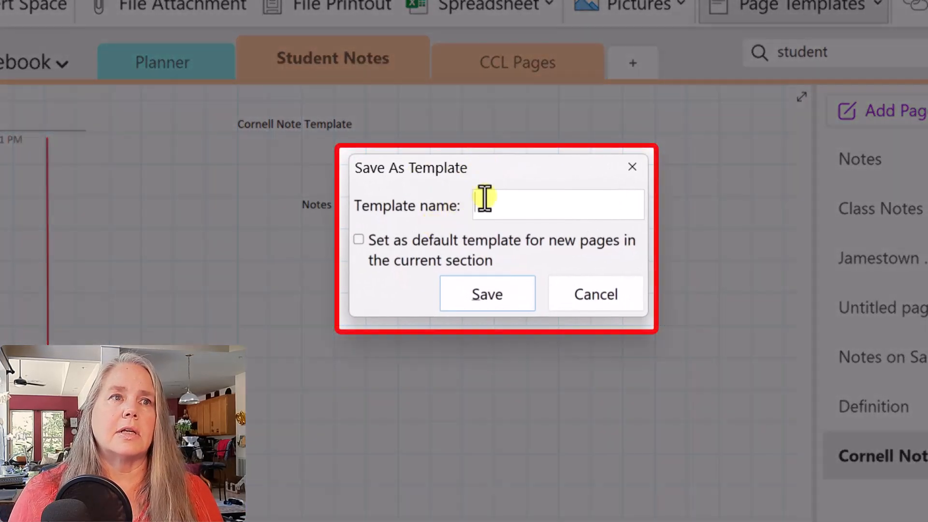
{"action": "left_click", "coordinate": [472, 207]}
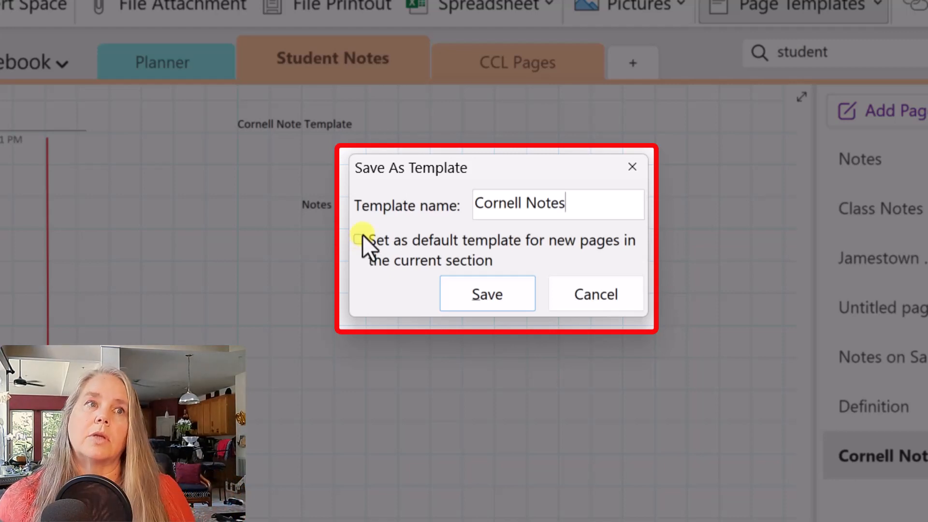
{"action": "left_click", "coordinate": [497, 289]}
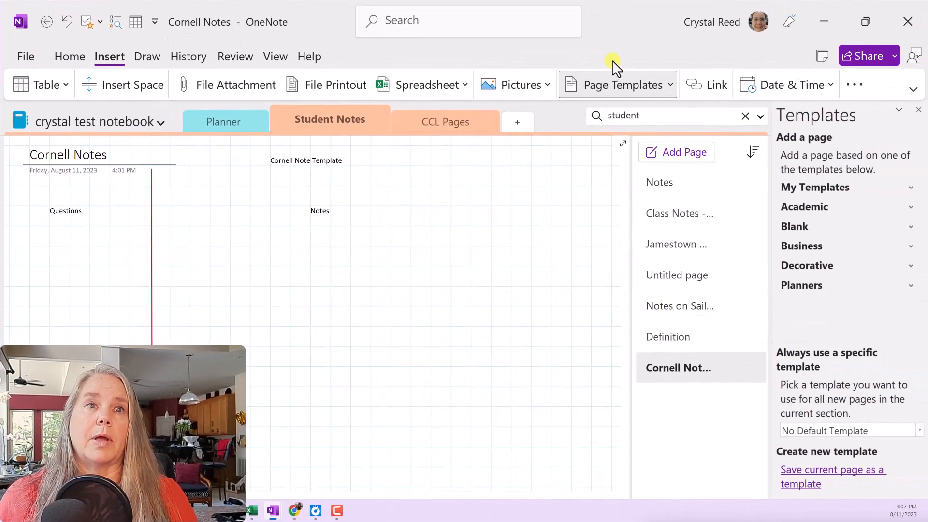
{"action": "left_click", "coordinate": [919, 111]}
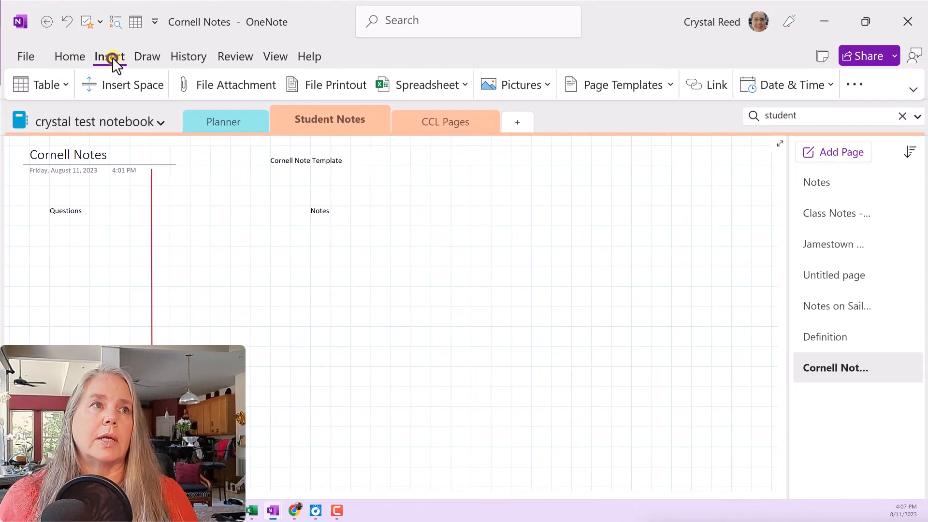
Step: Add a new page based on the Cornell Notes template from My Templates and compare it with the original page
{"action": "left_click", "coordinate": [671, 86]}
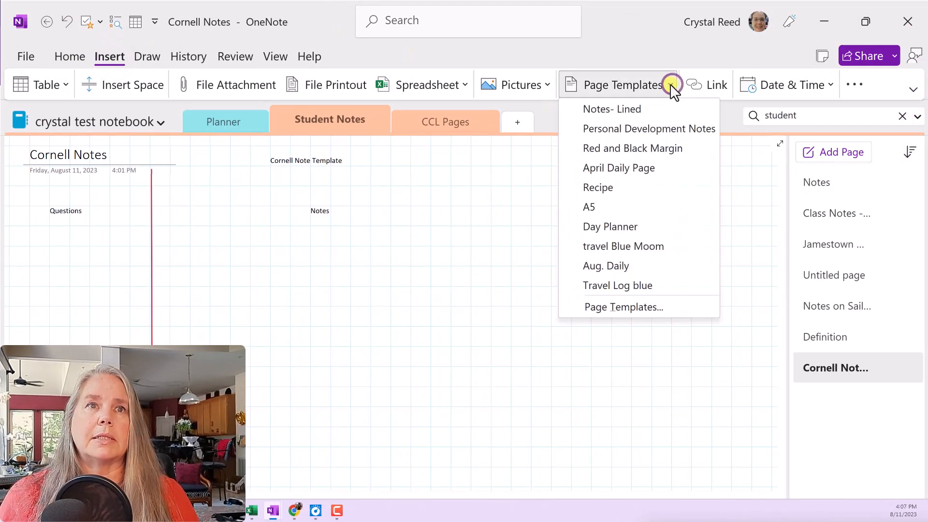
{"action": "left_click", "coordinate": [625, 306]}
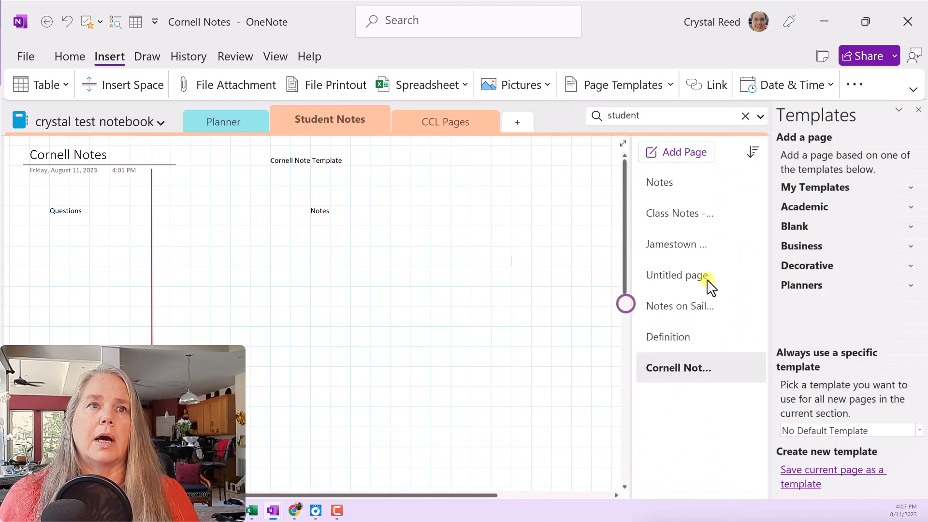
{"action": "left_click", "coordinate": [807, 183]}
{"action": "scroll", "coordinate": [814, 256], "scroll_direction": "down", "scroll_amount": 3}
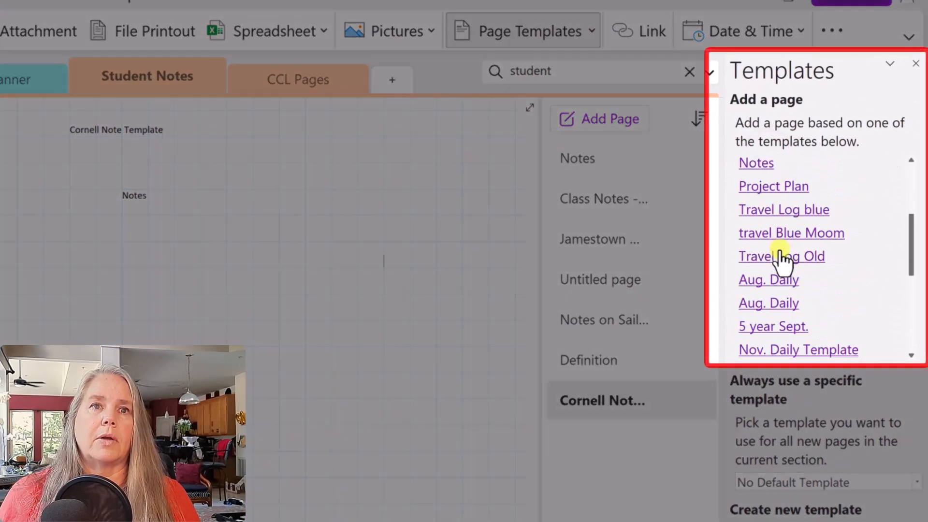
{"action": "scroll", "coordinate": [780, 257], "scroll_direction": "down", "scroll_amount": 5}
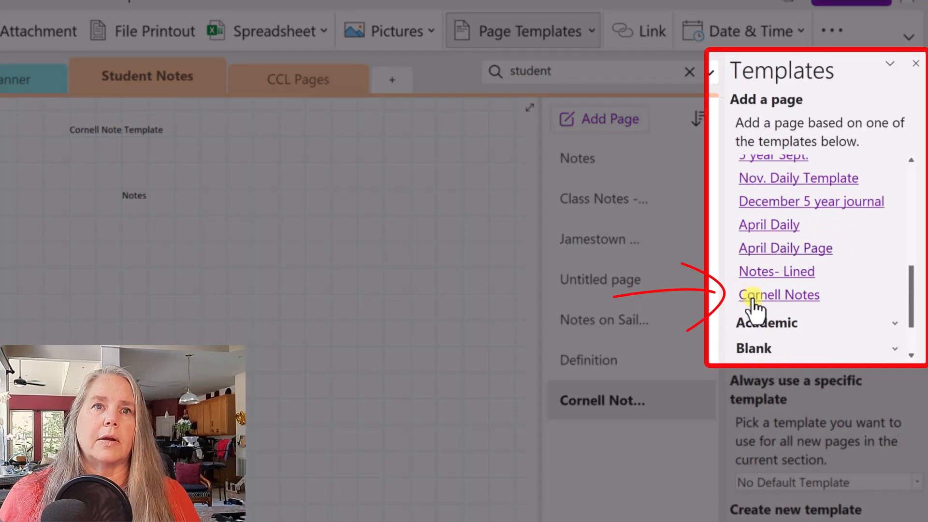
{"action": "left_click", "coordinate": [752, 296]}
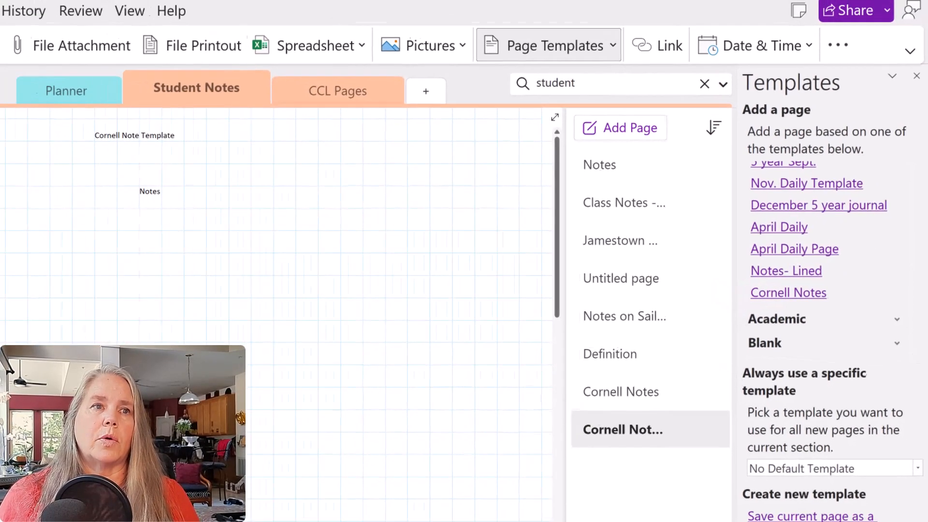
{"action": "left_click", "coordinate": [608, 390]}
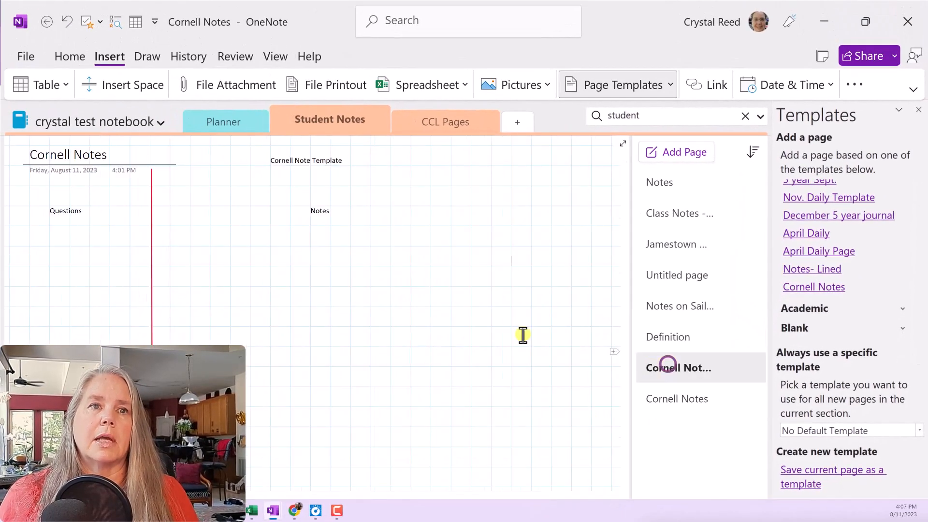
{"action": "left_click", "coordinate": [694, 408]}
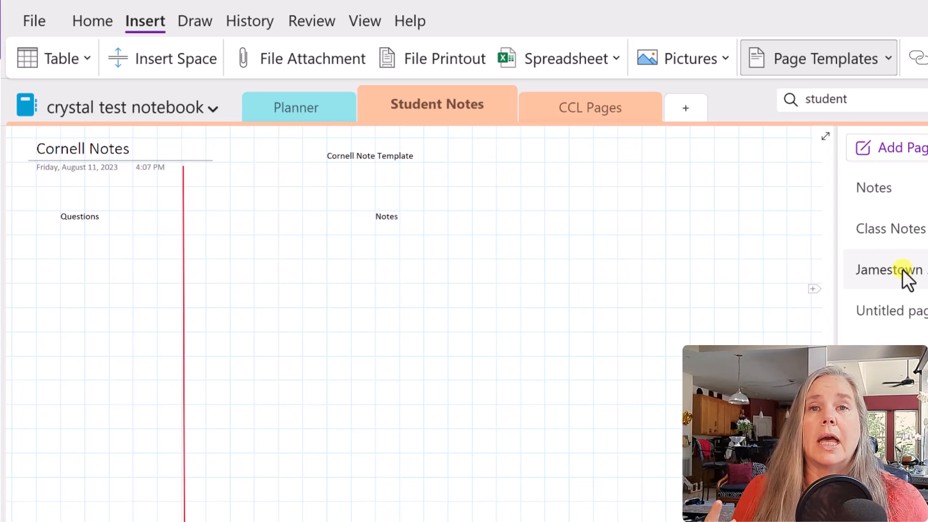
Step: Examine the Jamestown PDF Printout page, including its highlights, text annotations and multiple choice quiz
{"action": "left_click", "coordinate": [903, 269]}
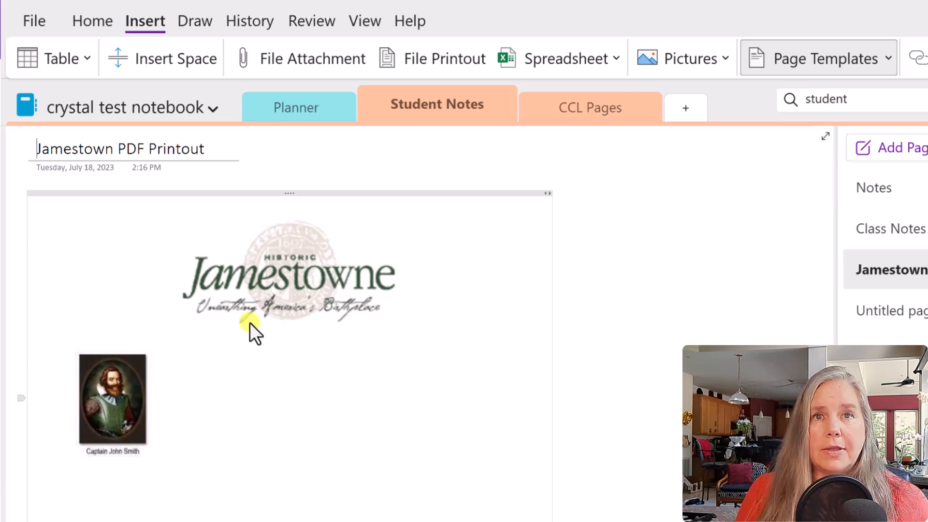
{"action": "scroll", "coordinate": [297, 369], "scroll_direction": "down", "scroll_amount": 10}
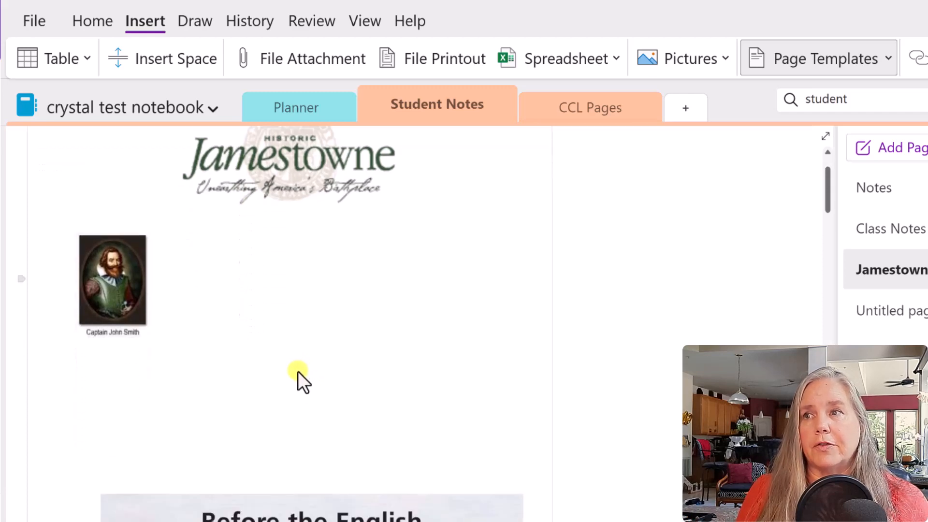
{"action": "scroll", "coordinate": [242, 382], "scroll_direction": "down", "scroll_amount": 15}
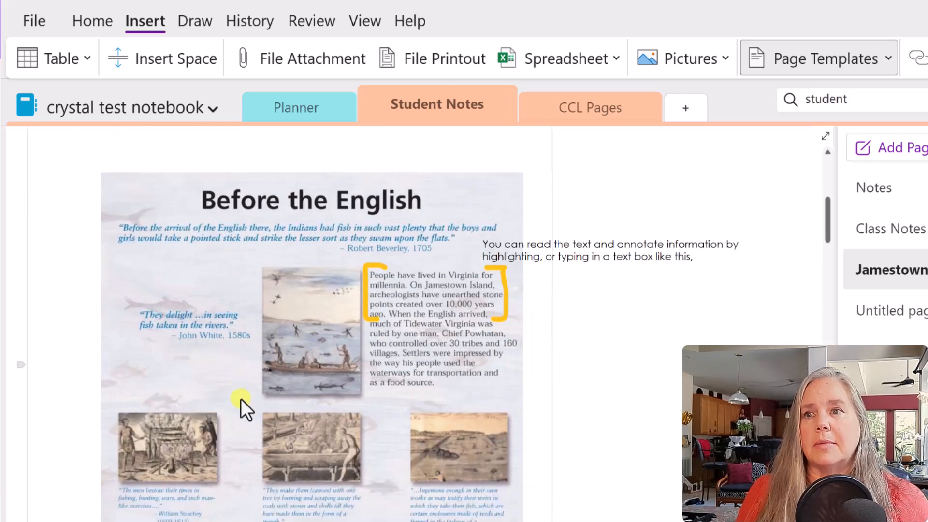
{"action": "scroll", "coordinate": [298, 355], "scroll_direction": "down", "scroll_amount": 14}
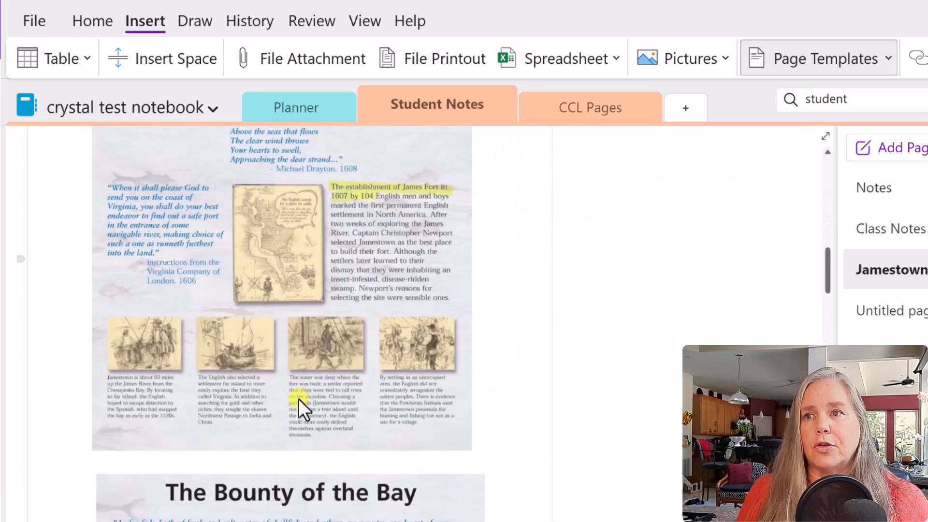
{"action": "scroll", "coordinate": [369, 394], "scroll_direction": "down", "scroll_amount": 15}
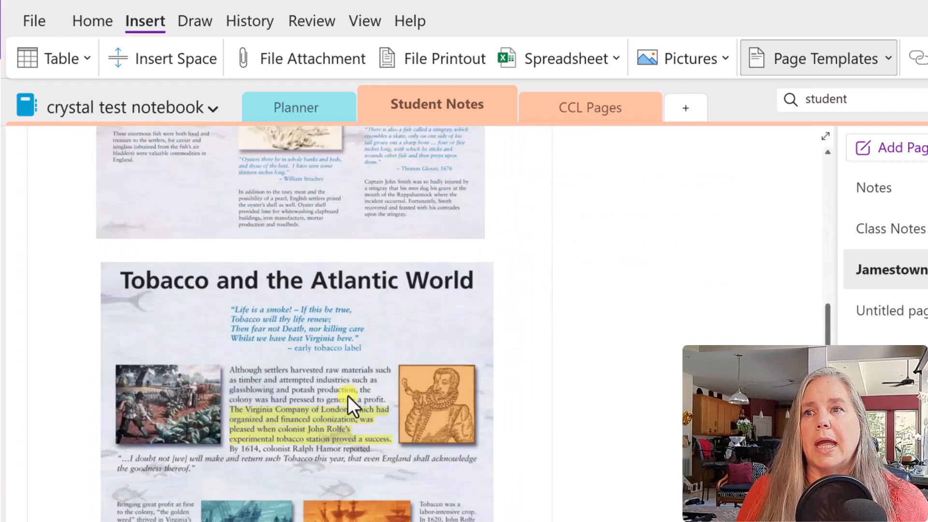
{"action": "scroll", "coordinate": [420, 396], "scroll_direction": "down", "scroll_amount": 15}
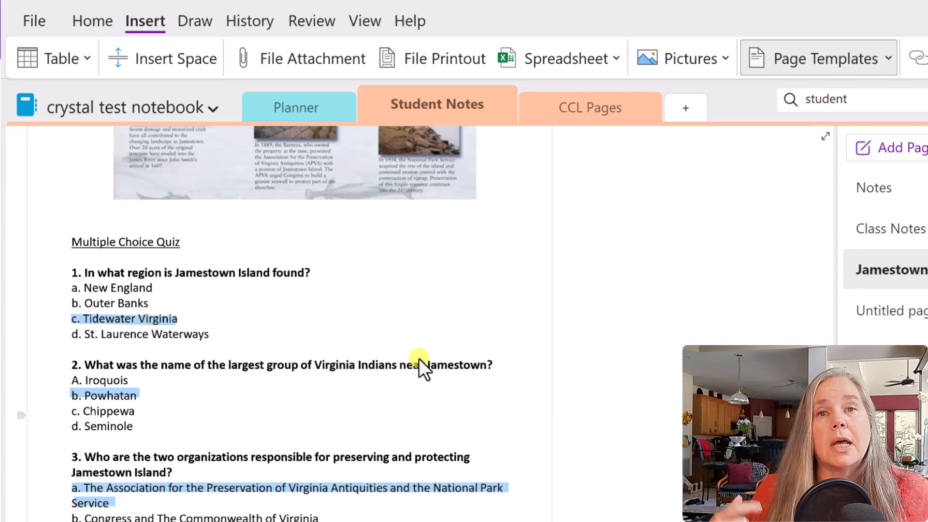
{"action": "scroll", "coordinate": [419, 366], "scroll_direction": "up", "scroll_amount": 15}
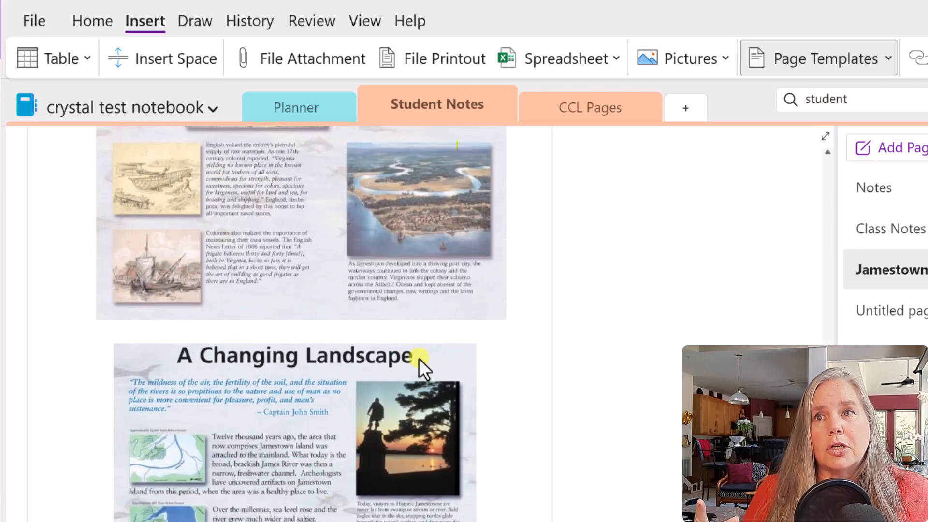
{"action": "scroll", "coordinate": [419, 367], "scroll_direction": "up", "scroll_amount": 15}
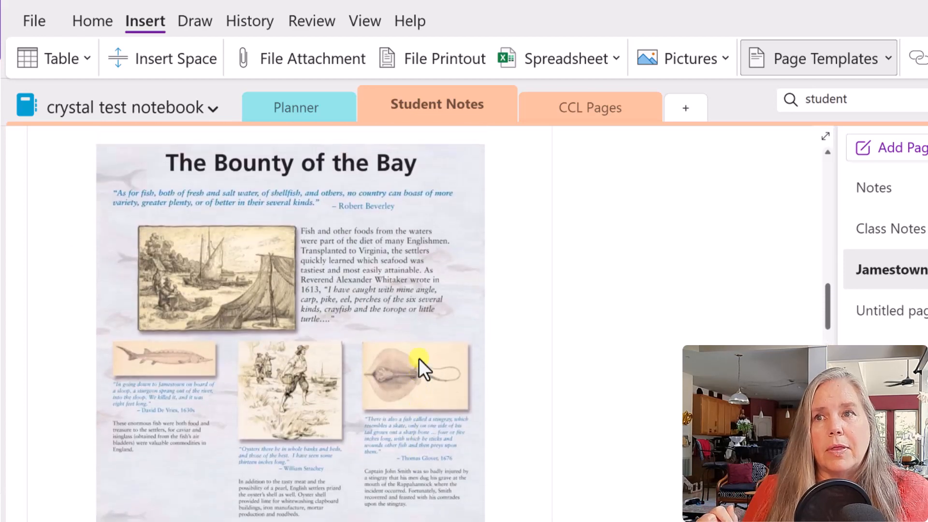
{"action": "scroll", "coordinate": [419, 367], "scroll_direction": "up", "scroll_amount": 15}
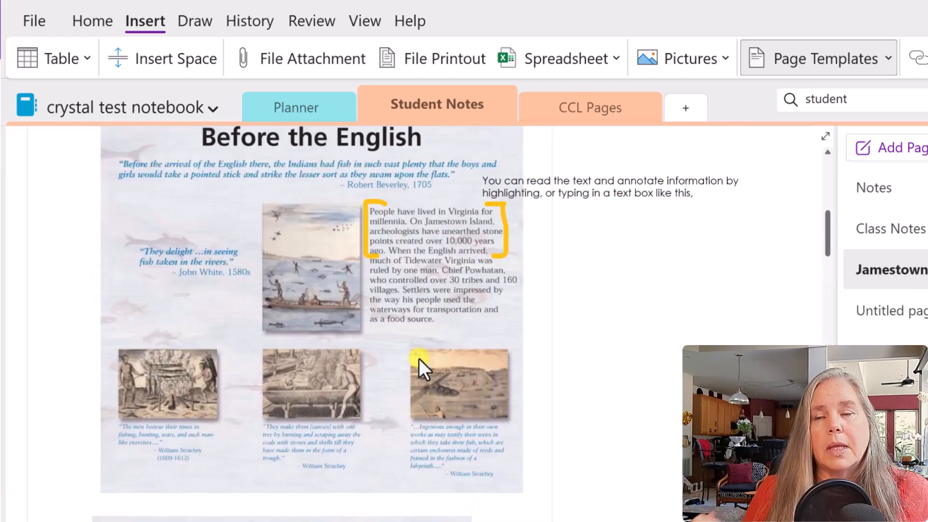